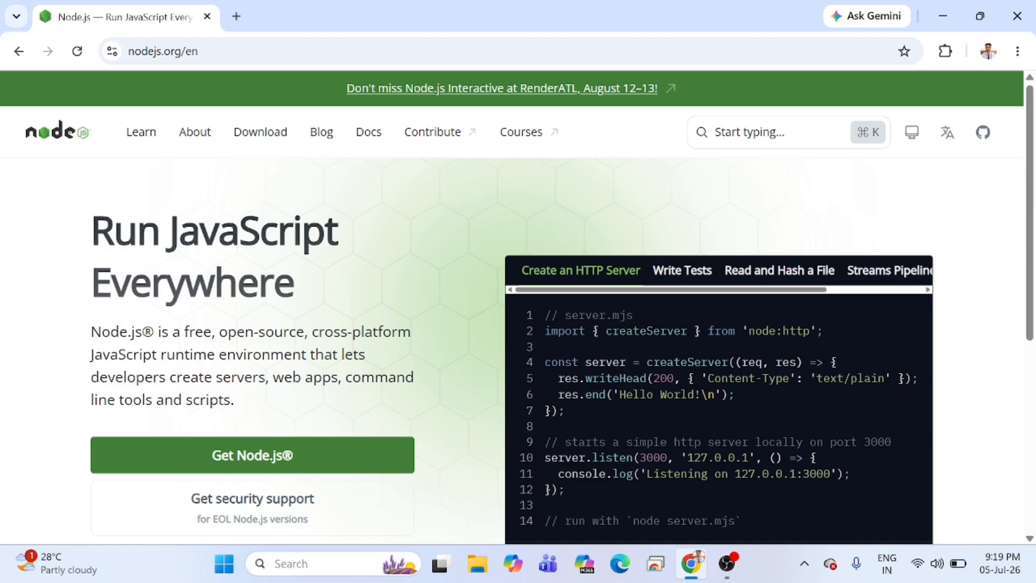
Open Command Prompt and check the installed Node.js version by running node --version.
text(cmd)
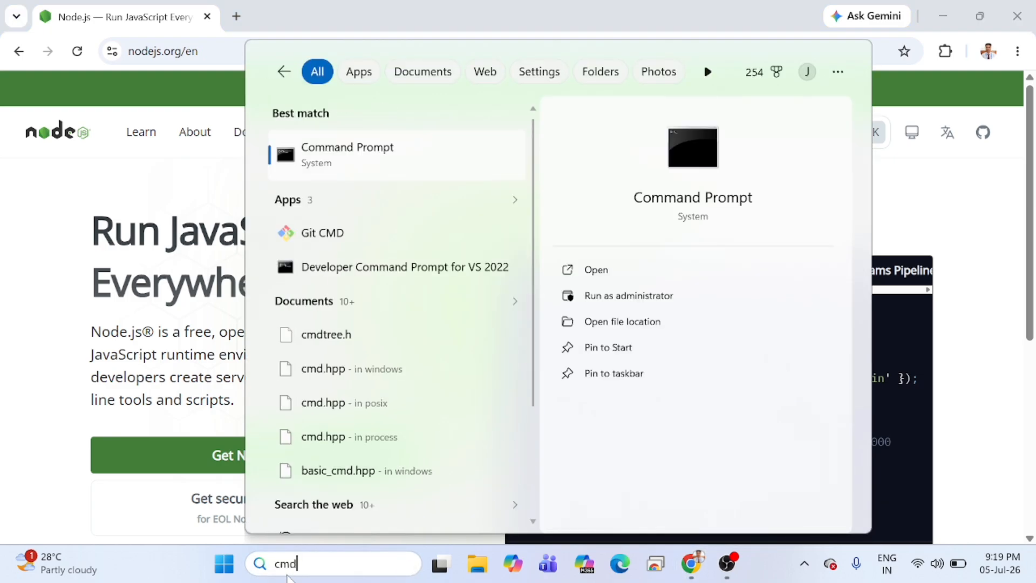
key(Return)
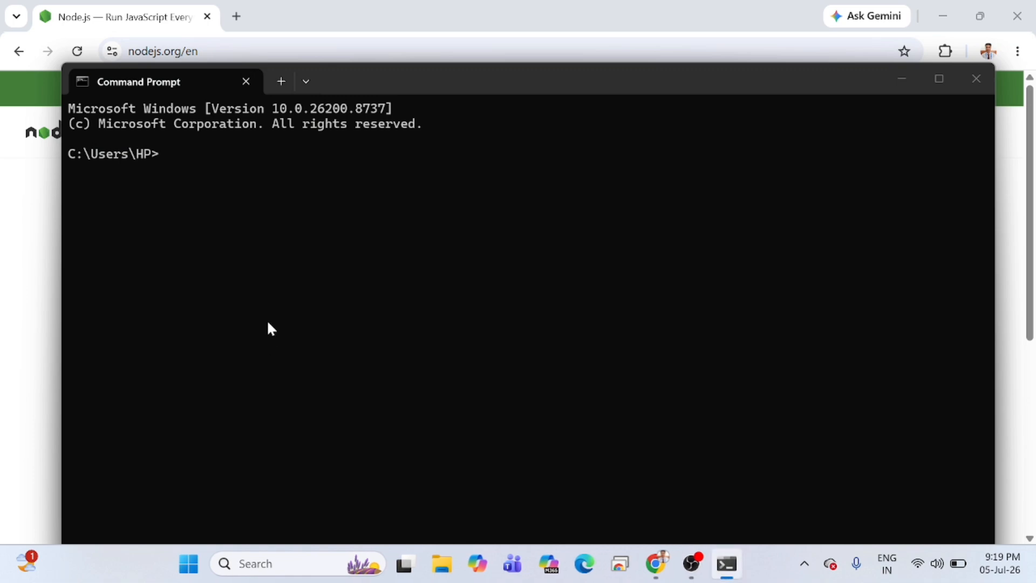
text(node --version)
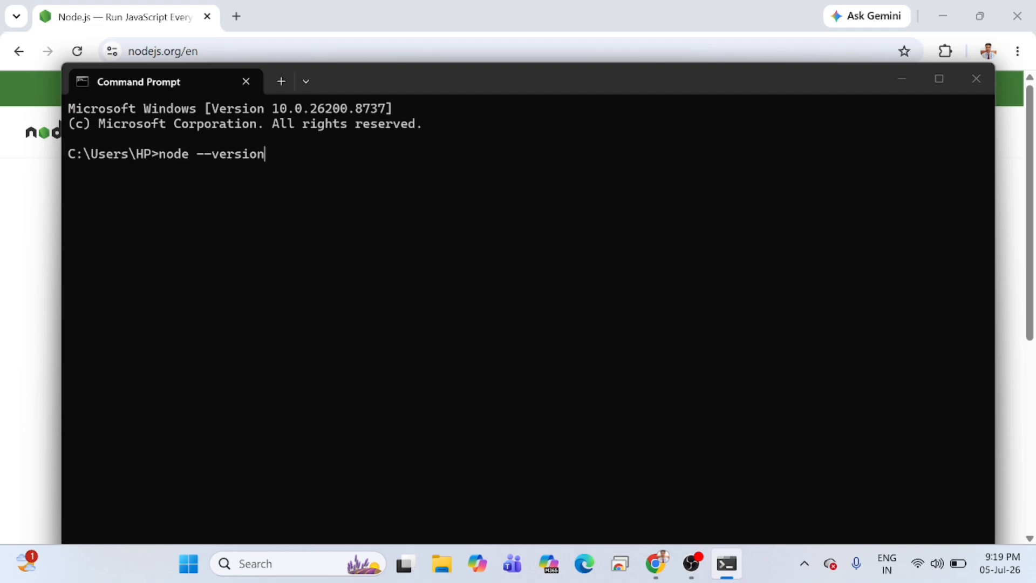
key(Return)
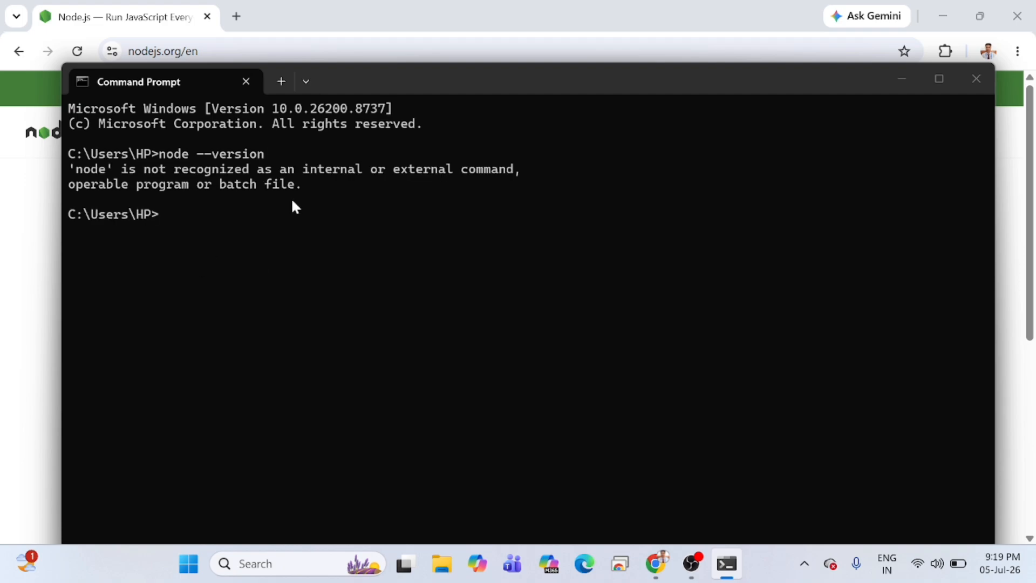
Highlight the output of the version check, then minimize Command Prompt to return to the Node.js page.
drag(301, 198, 68, 171)
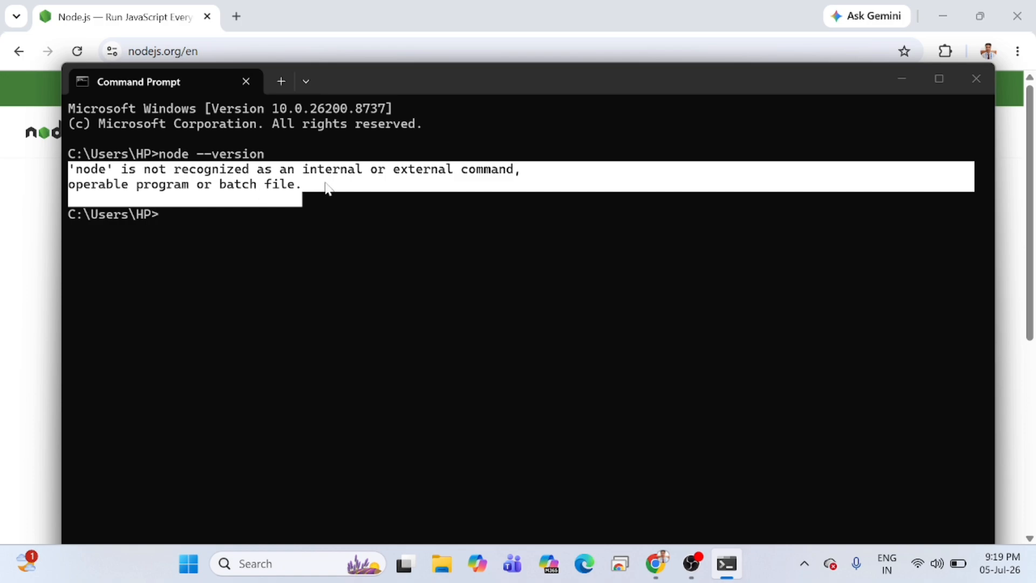
click(249, 188)
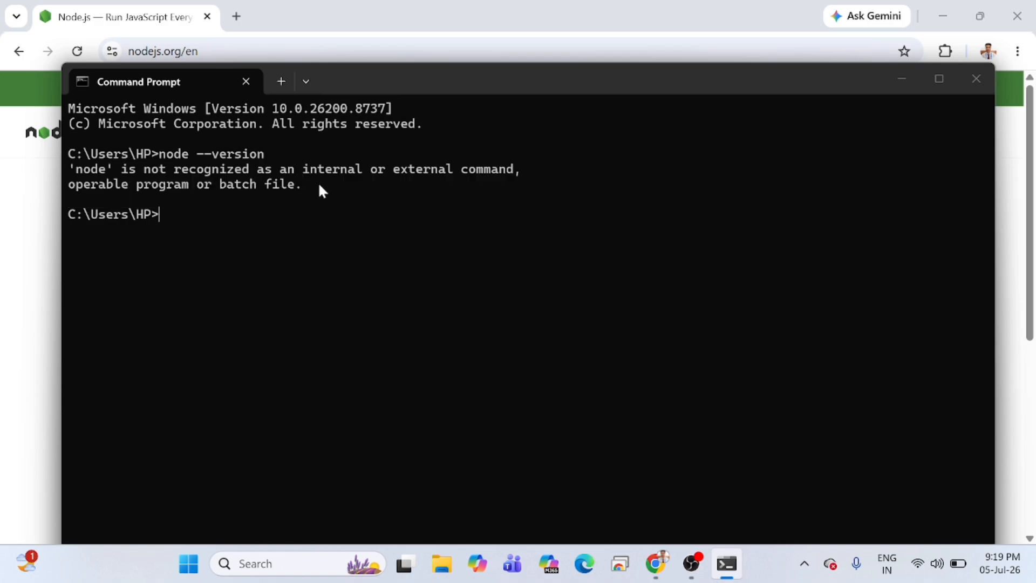
drag(302, 187, 68, 158)
click(176, 172)
triple_click(173, 168)
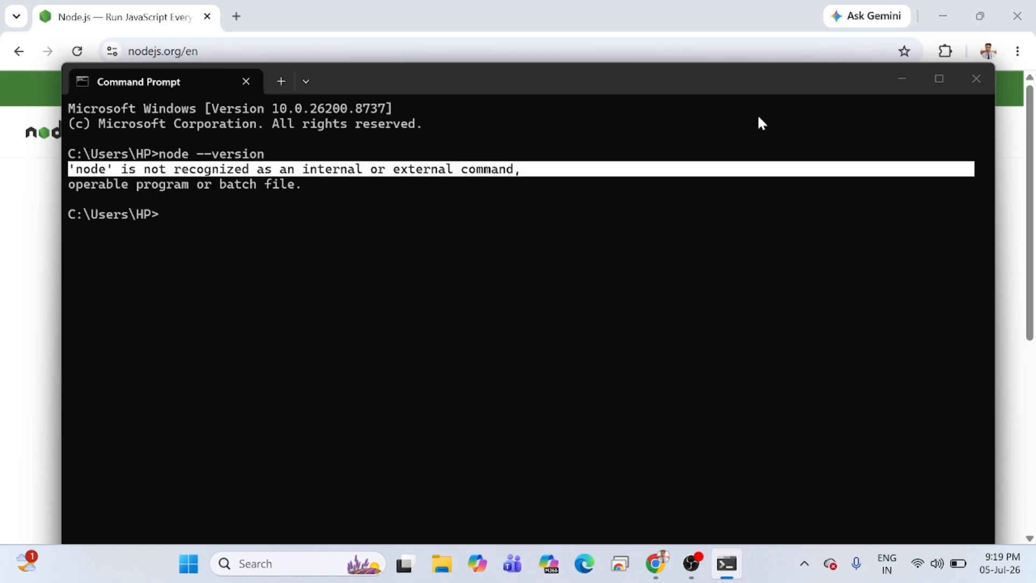
click(900, 80)
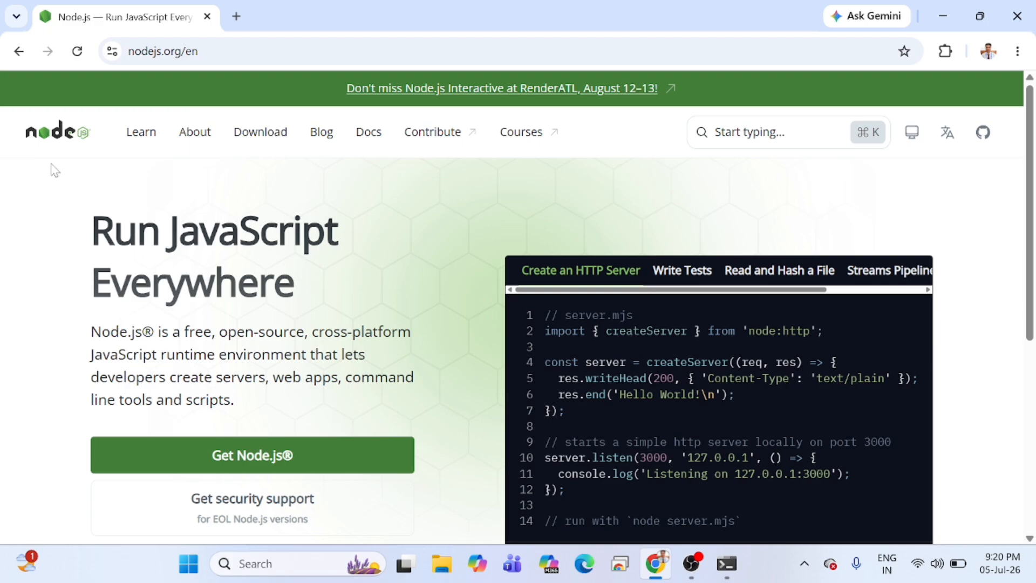
Open the browser's developer Console for the Node.js home page with device emulation turned off.
right_click(21, 216)
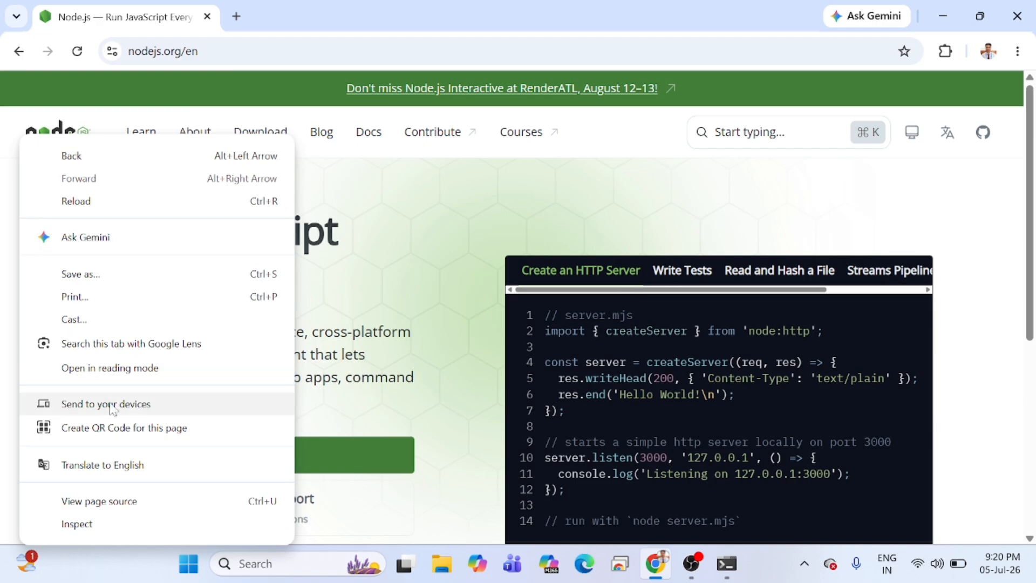
click(76, 524)
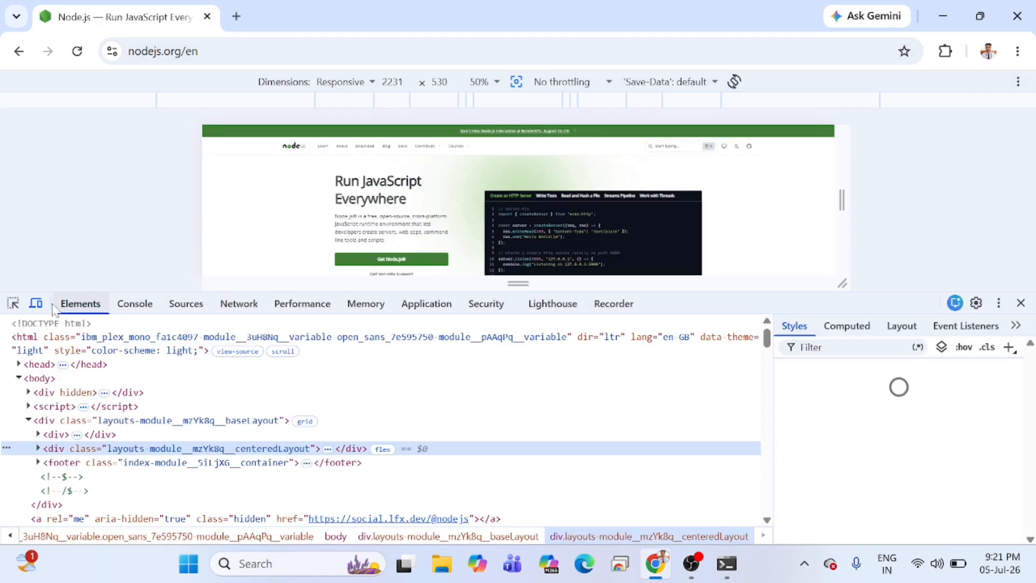
click(37, 303)
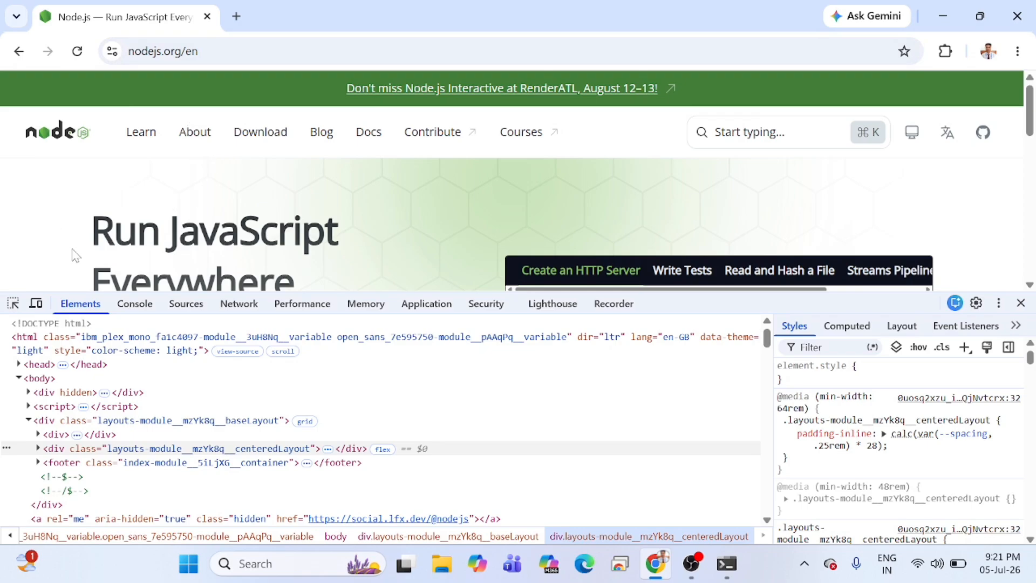
right_click(78, 219)
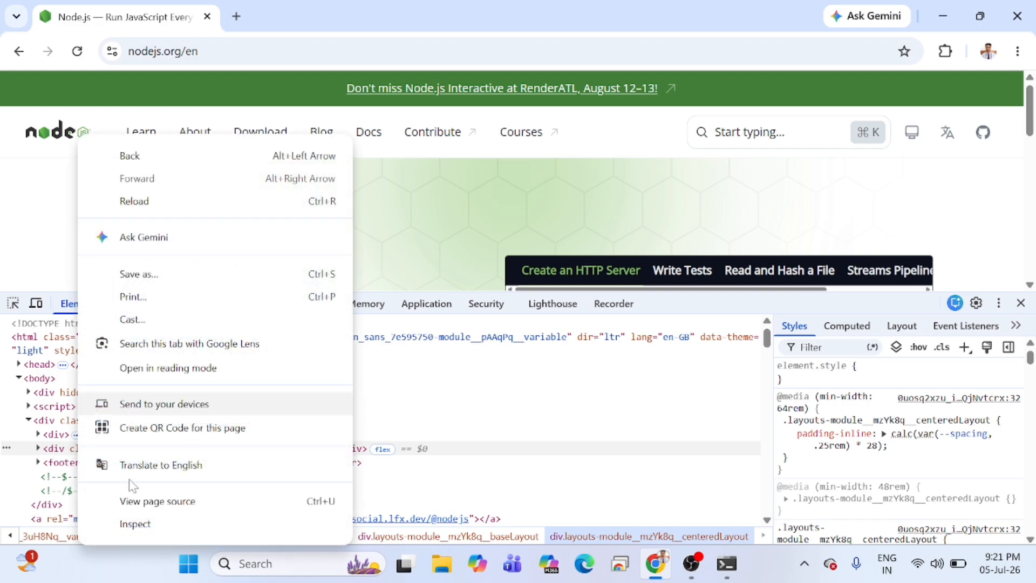
click(268, 519)
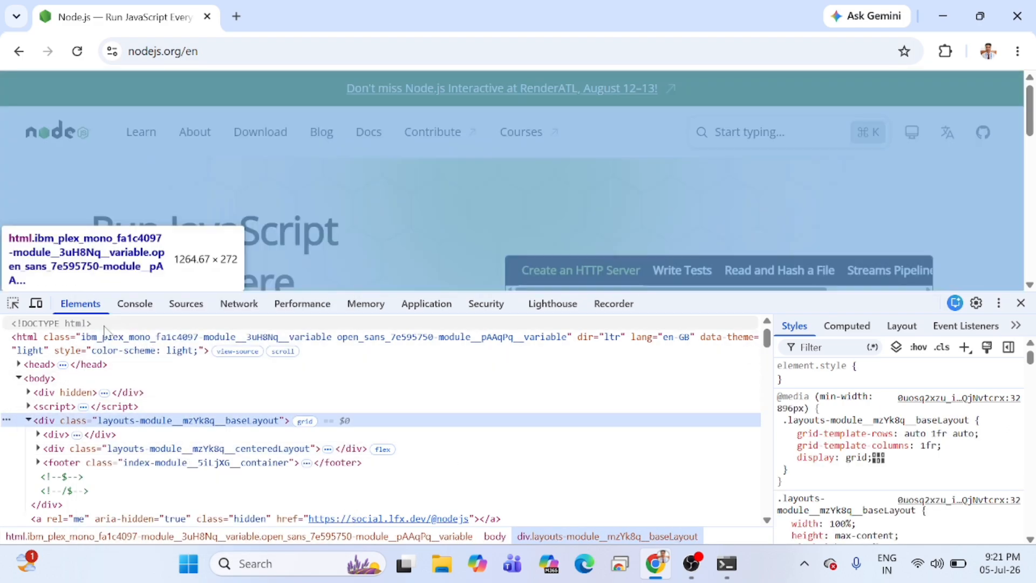
click(135, 304)
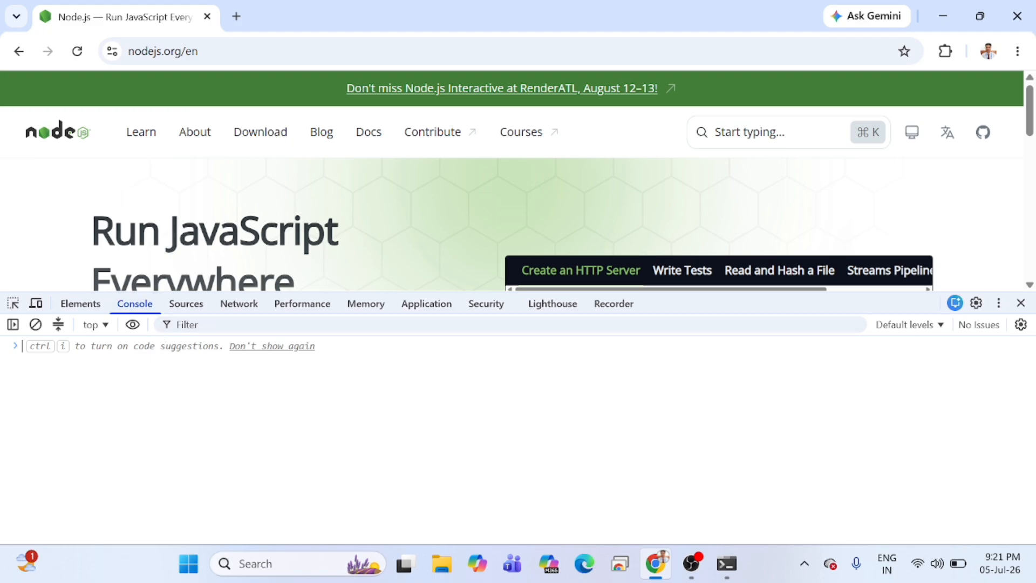
Run console.log("Hello World!") in the developer Console and highlight the command with its output.
text(con)
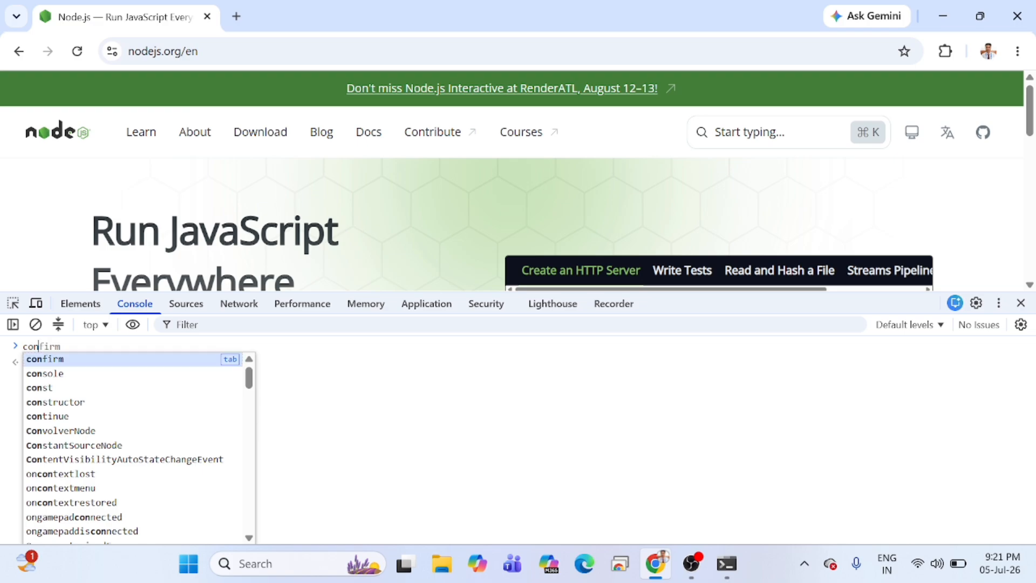
key(Down)
key(Tab)
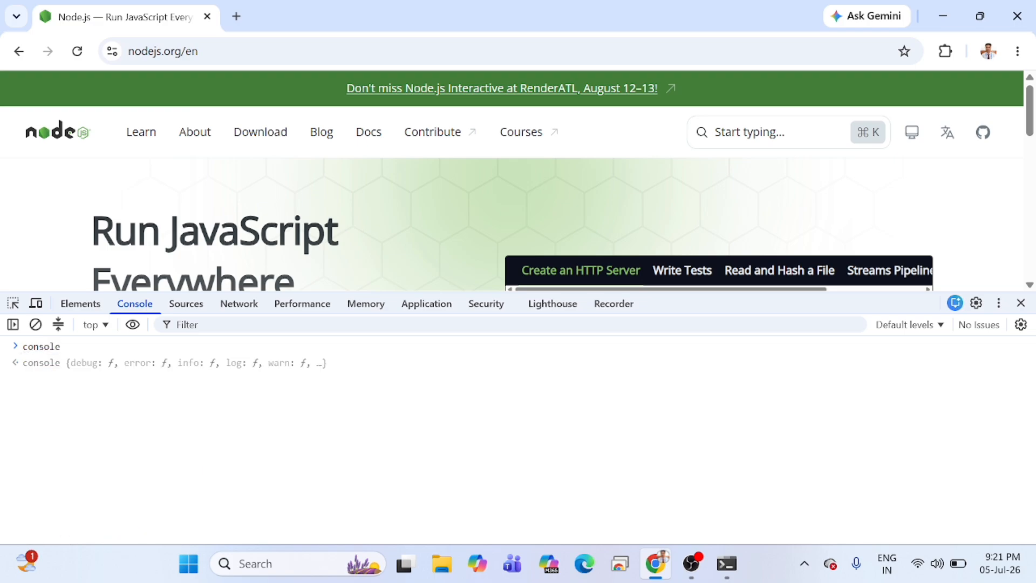
text(.lo)
key(Tab)
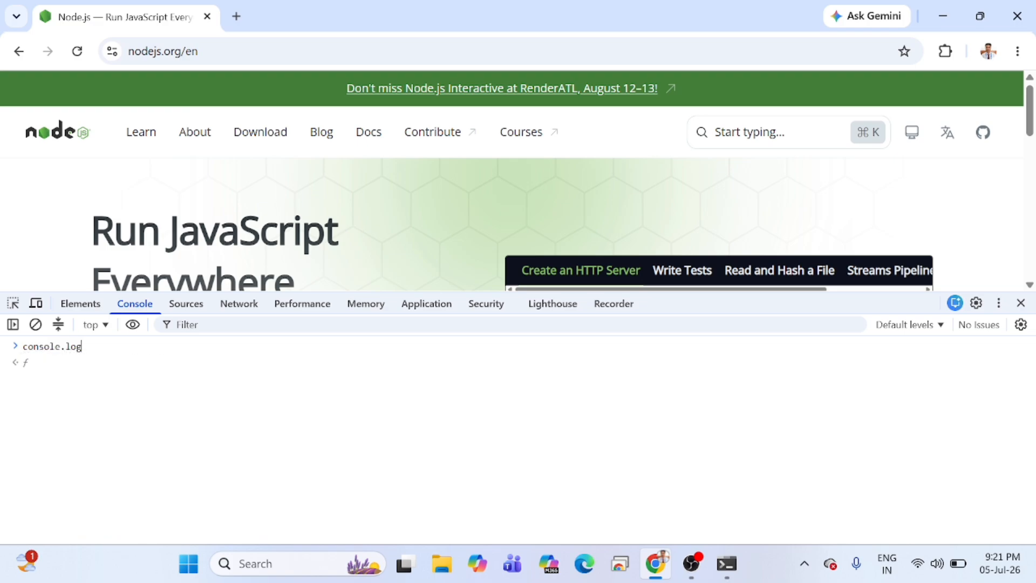
text(())
key(Left)
text(")
key(Left)
text(Hello World!)
key(Right)
key(Right)
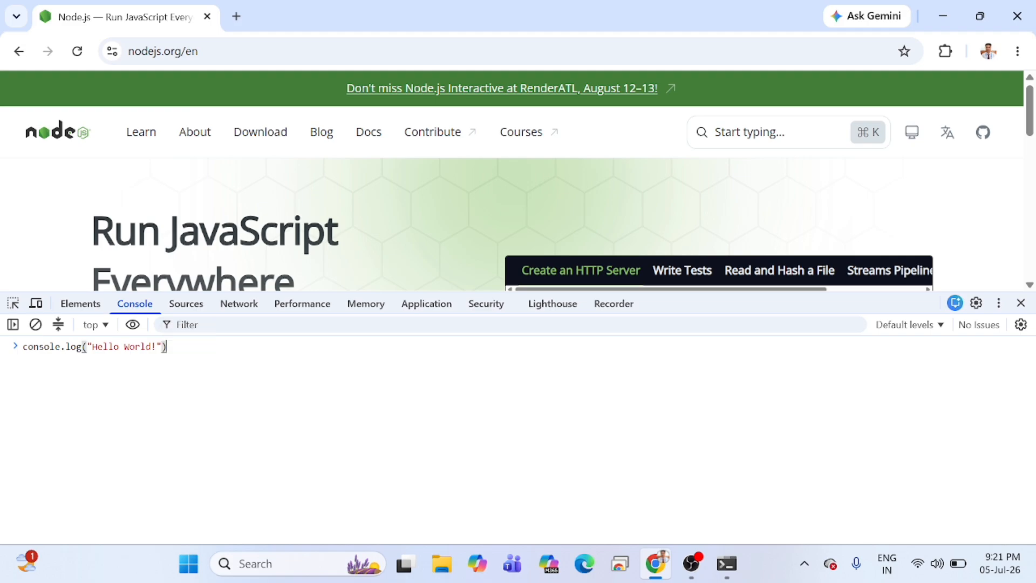
key(Return)
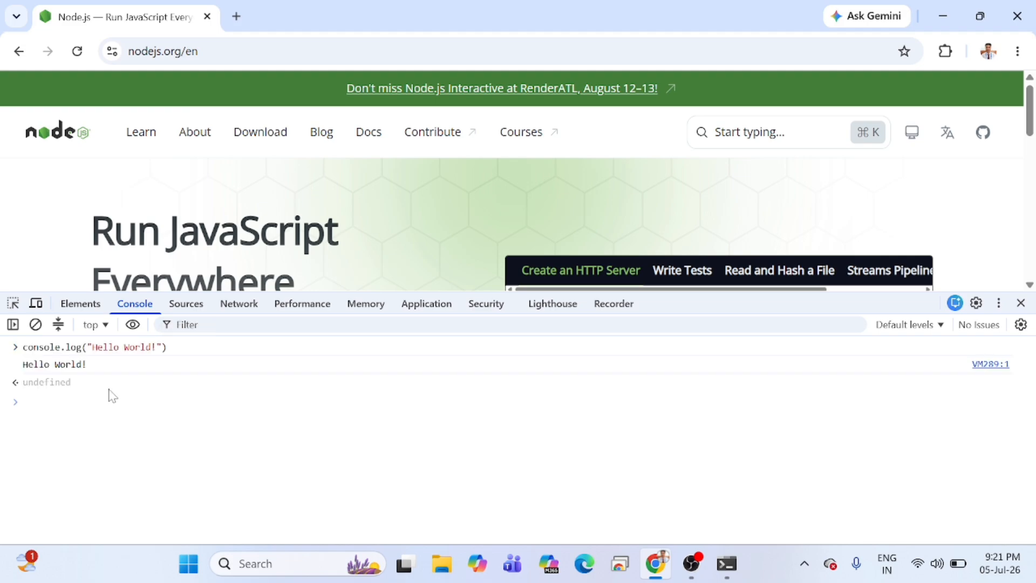
drag(104, 369, 11, 352)
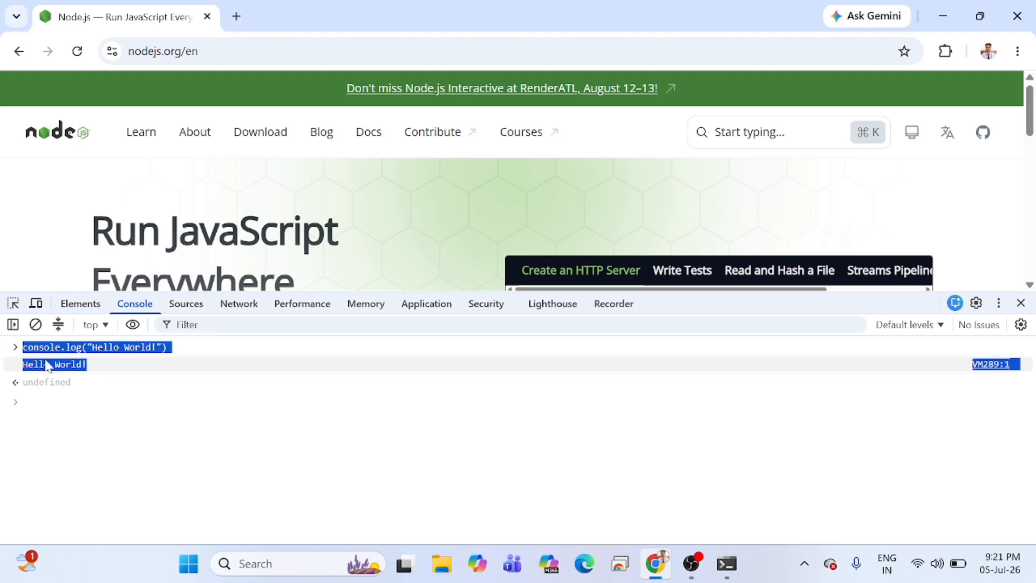
click(100, 369)
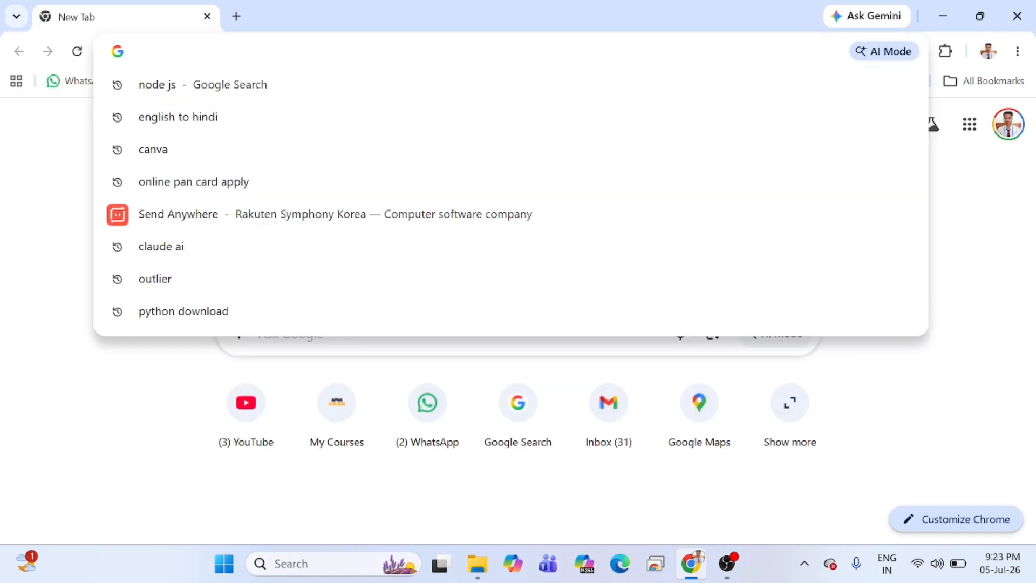
Search Google for "node js download" and open the Download Node.js page on nodejs.org.
click(40, 159)
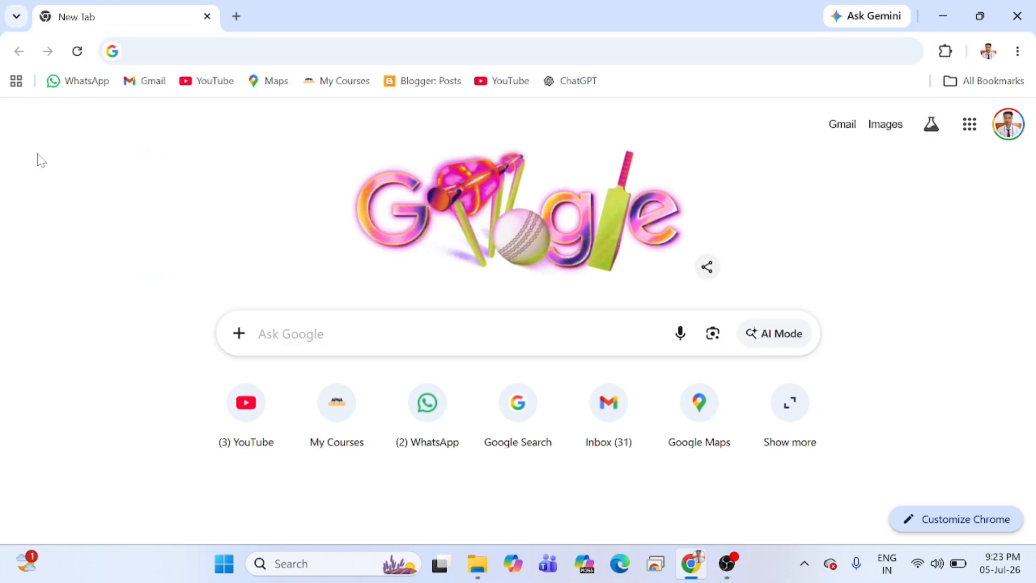
click(345, 333)
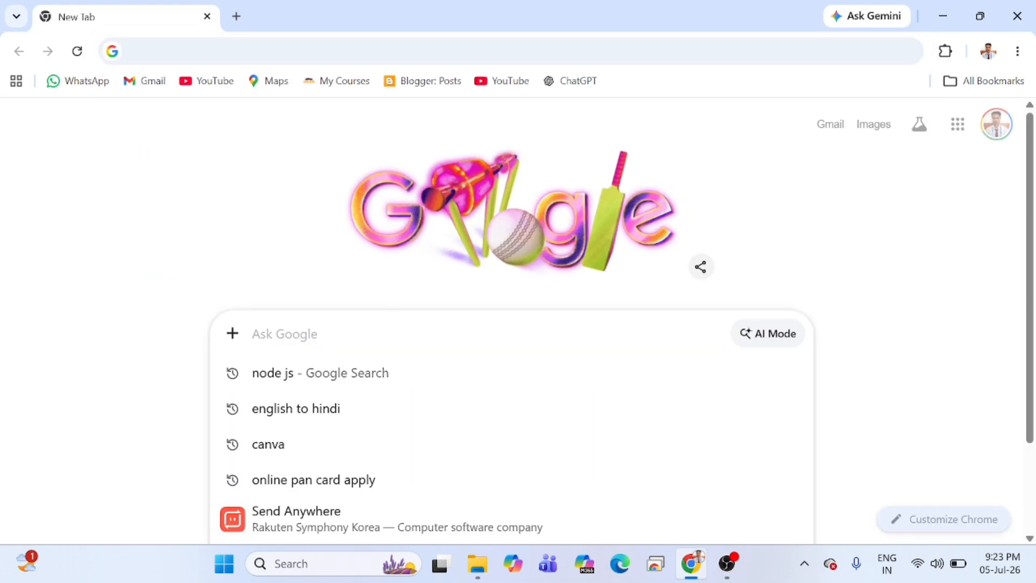
text(nod js)
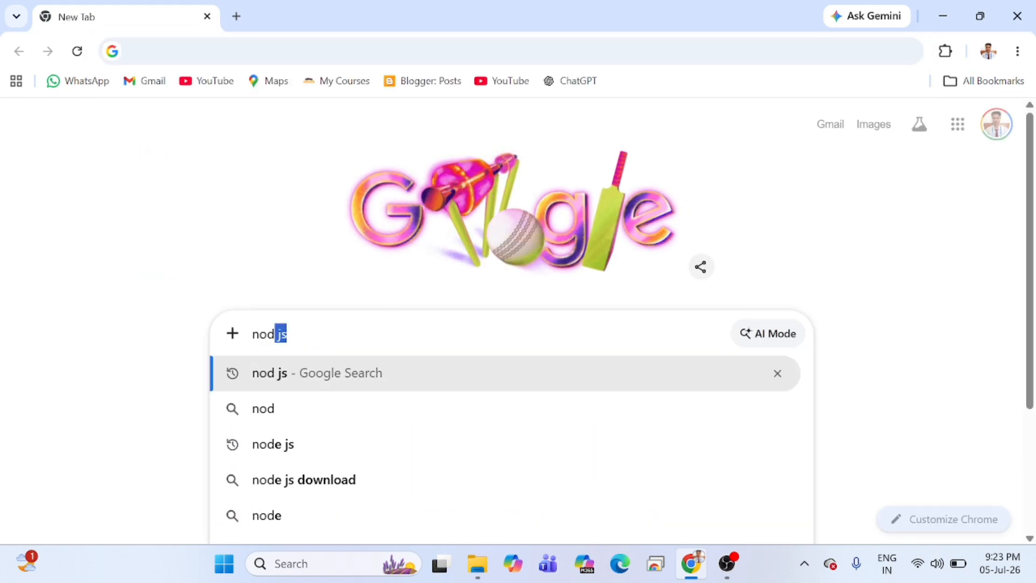
key(Right)
text(d)
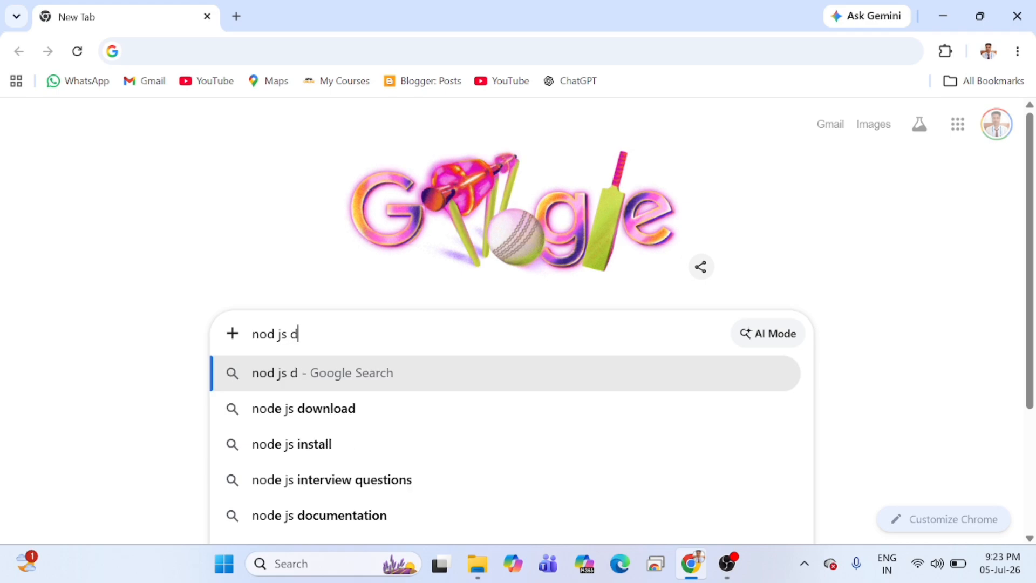
key(Down)
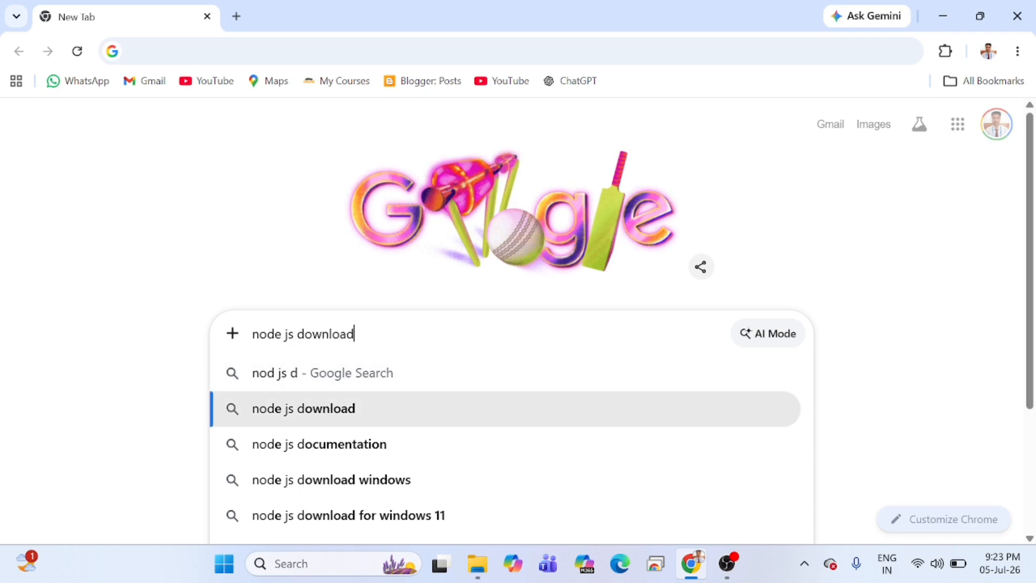
key(Return)
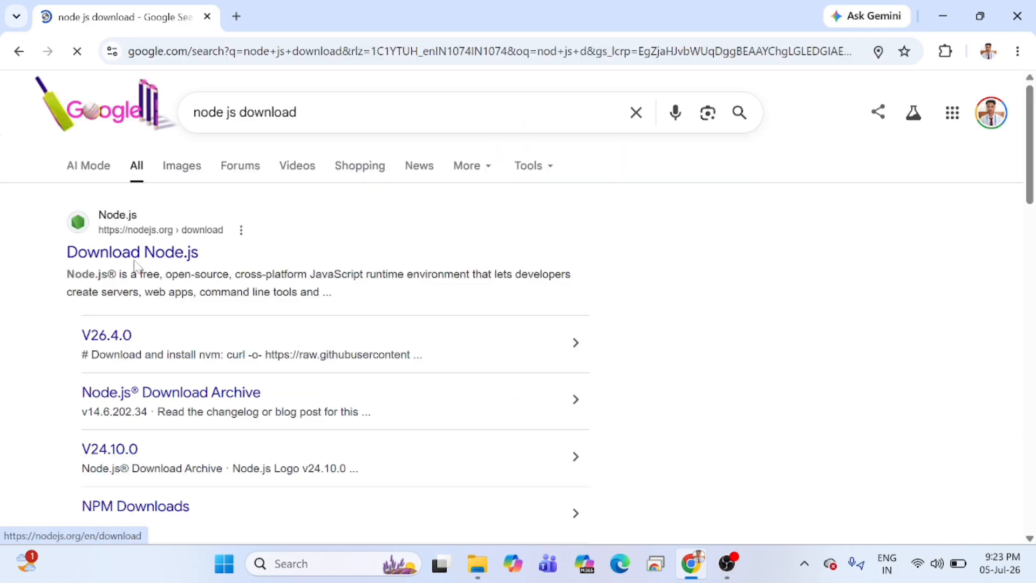
click(167, 258)
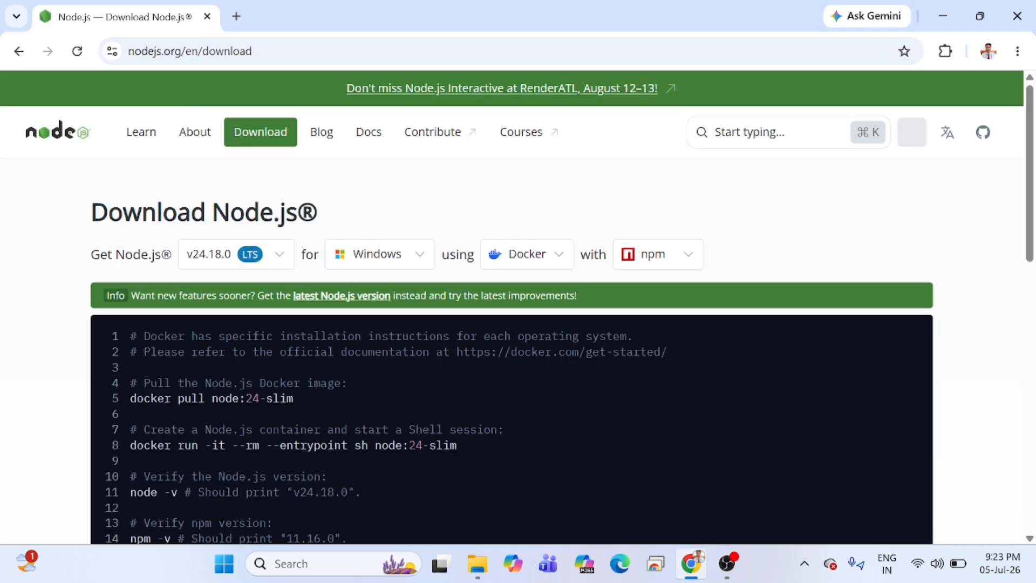
Examine the Node.js download page, including the version and platform options and the prebuilt Windows x64 installer and standalone binary.
scroll(321, 323, down, 2)
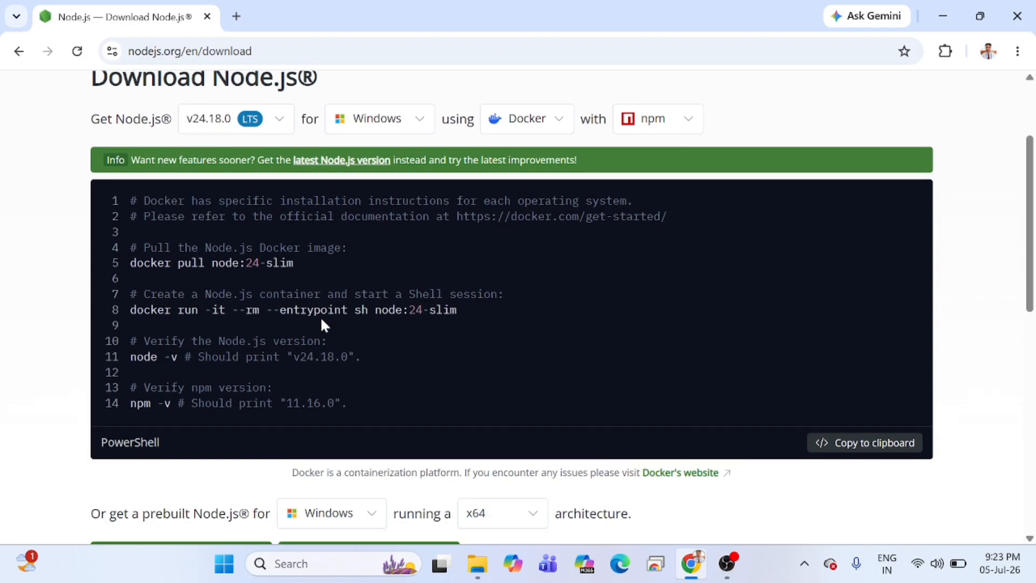
scroll(321, 323, up, 2)
scroll(321, 324, down, 3)
scroll(321, 324, down, 4)
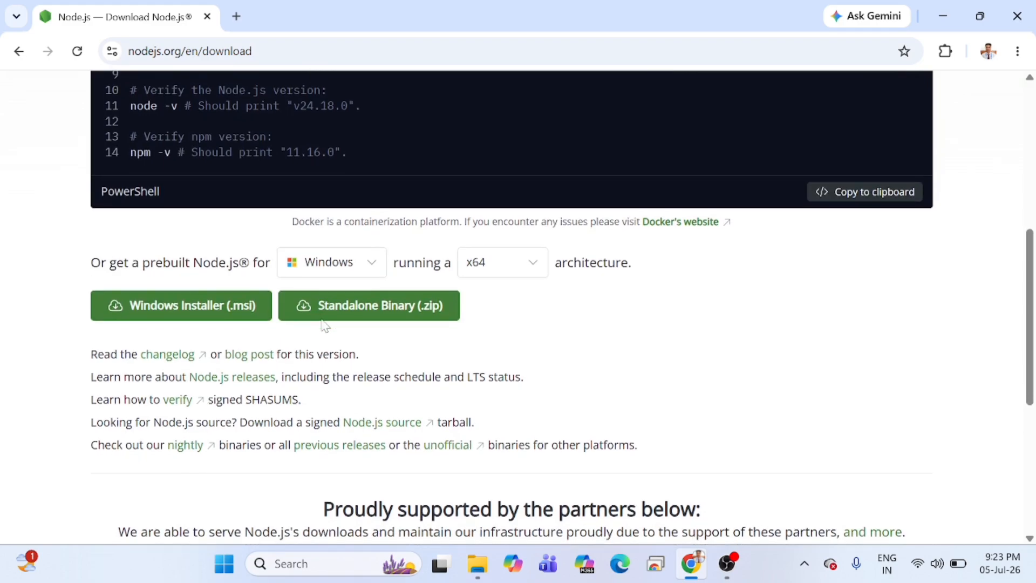
scroll(321, 323, up, 7)
scroll(321, 323, down, 7)
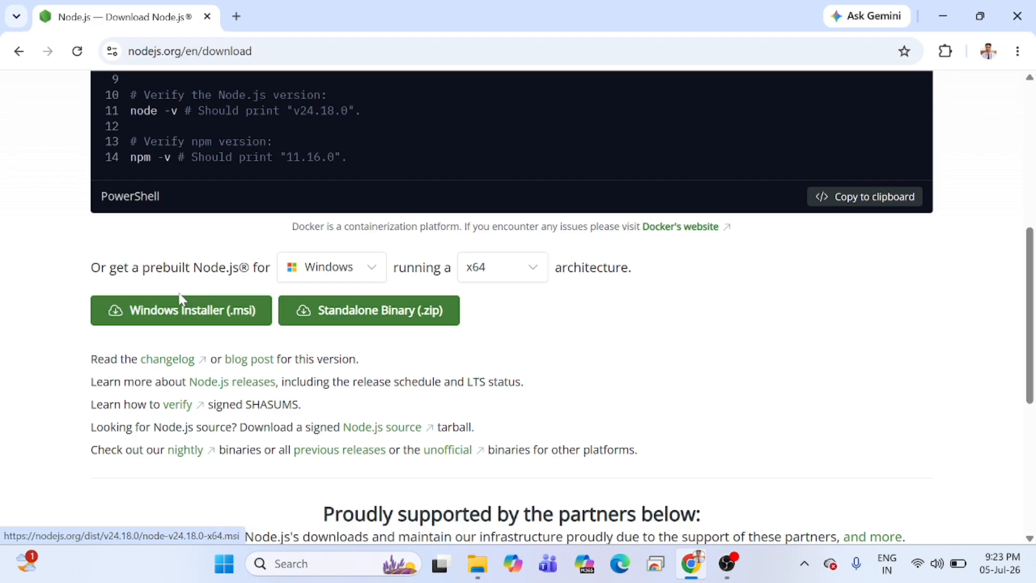
scroll(173, 292, up, 3)
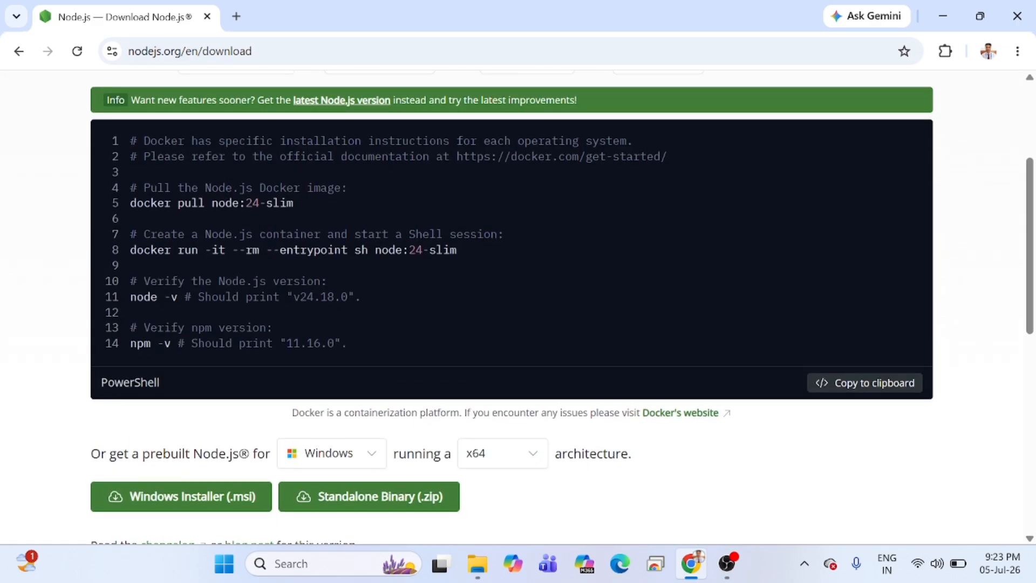
scroll(518, 307, up, 3)
scroll(518, 307, down, 2)
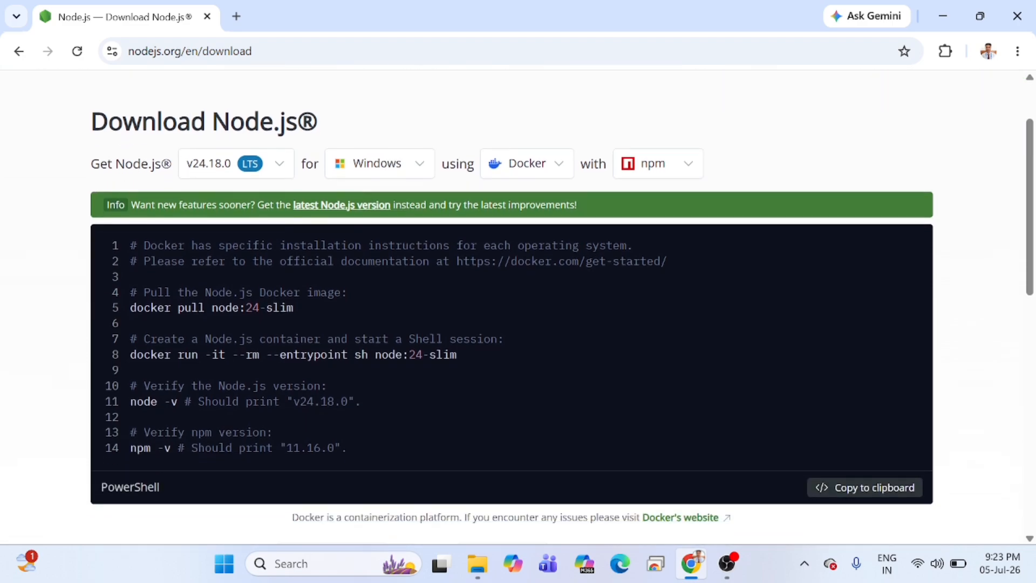
scroll(264, 356, down, 5)
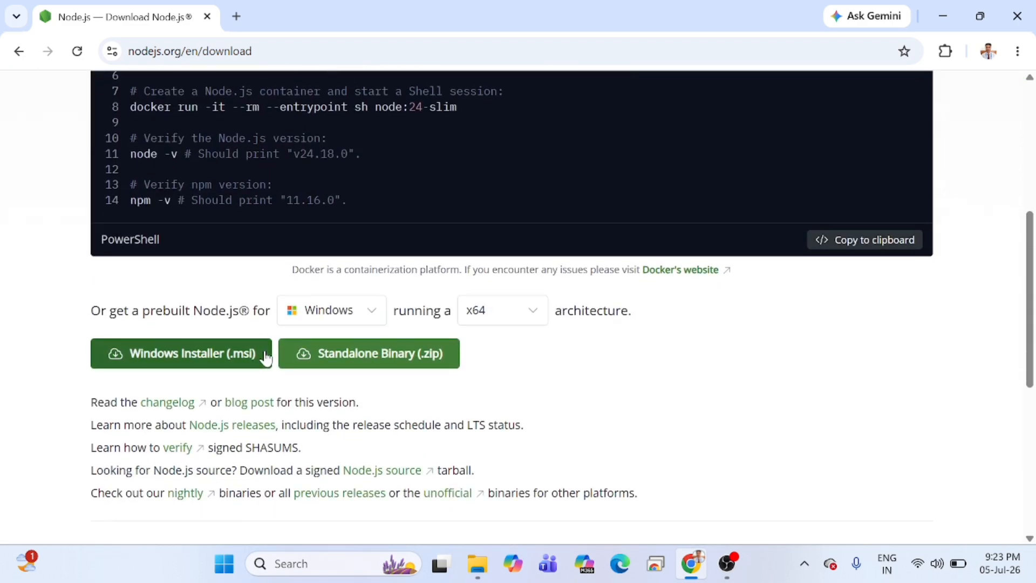
scroll(240, 300, down, 1)
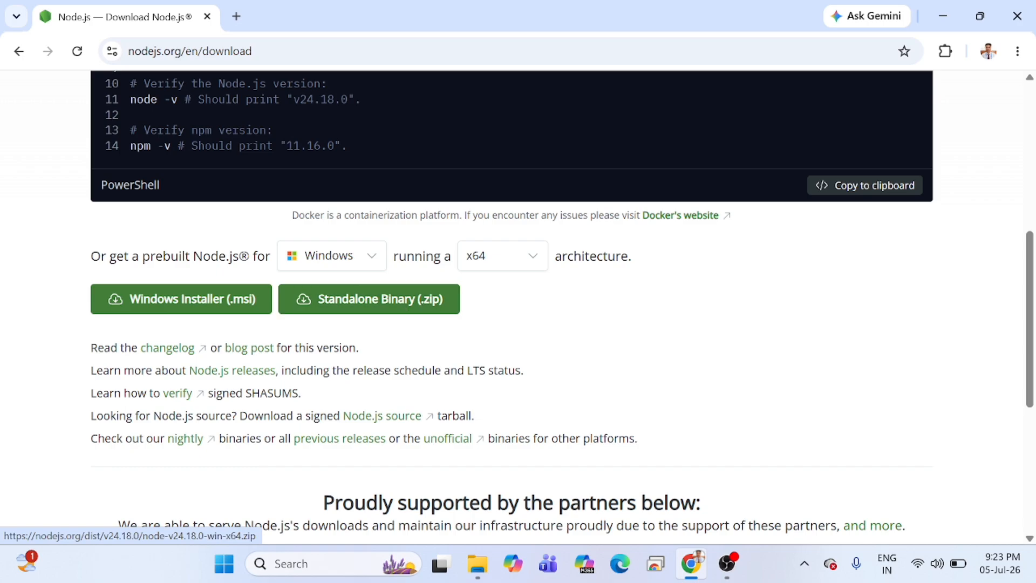
Examine the operating system and processor architecture options offered for the prebuilt Node.js download.
scroll(486, 324, down, 3)
scroll(229, 303, up, 3)
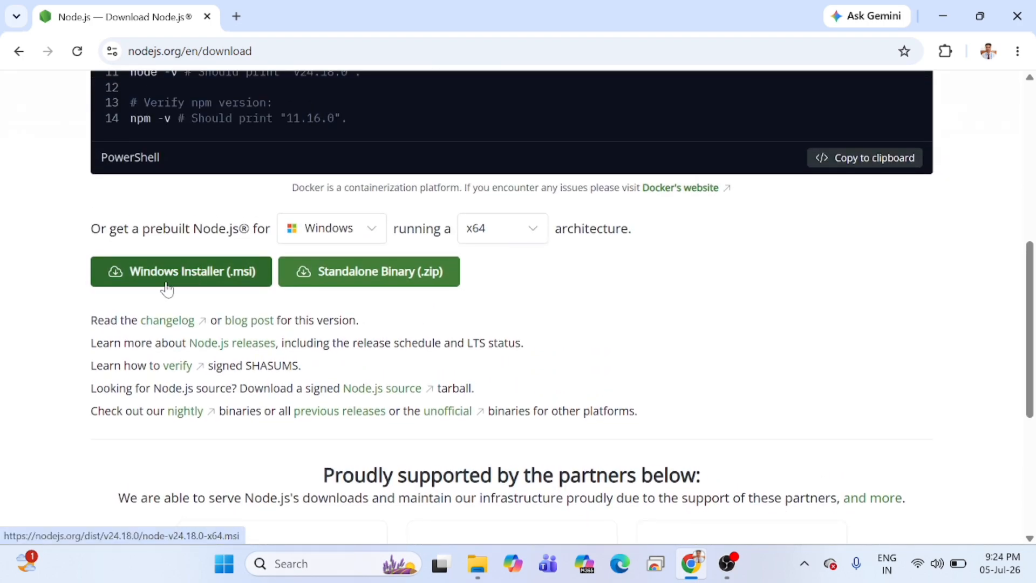
click(325, 243)
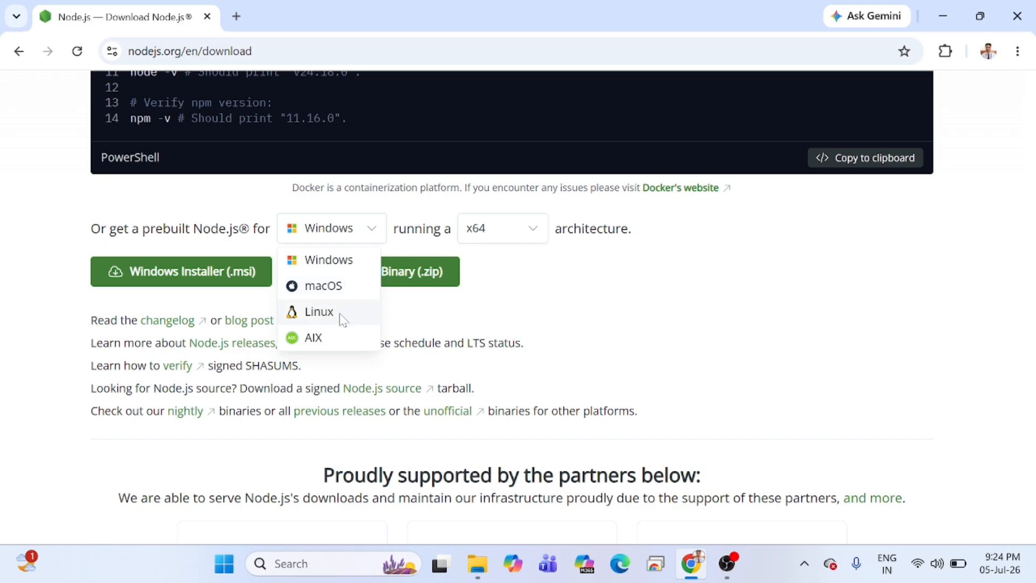
click(469, 238)
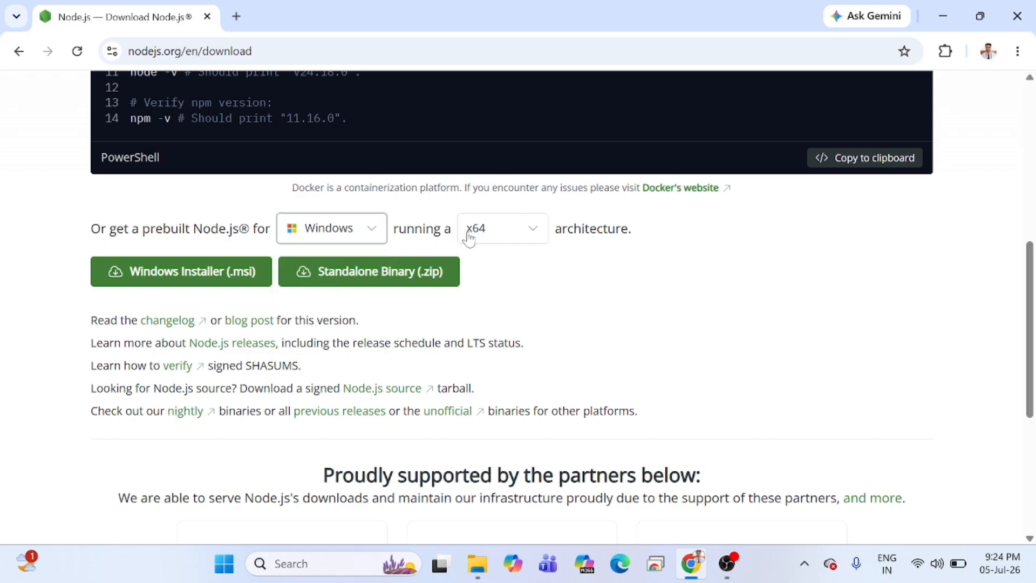
click(504, 233)
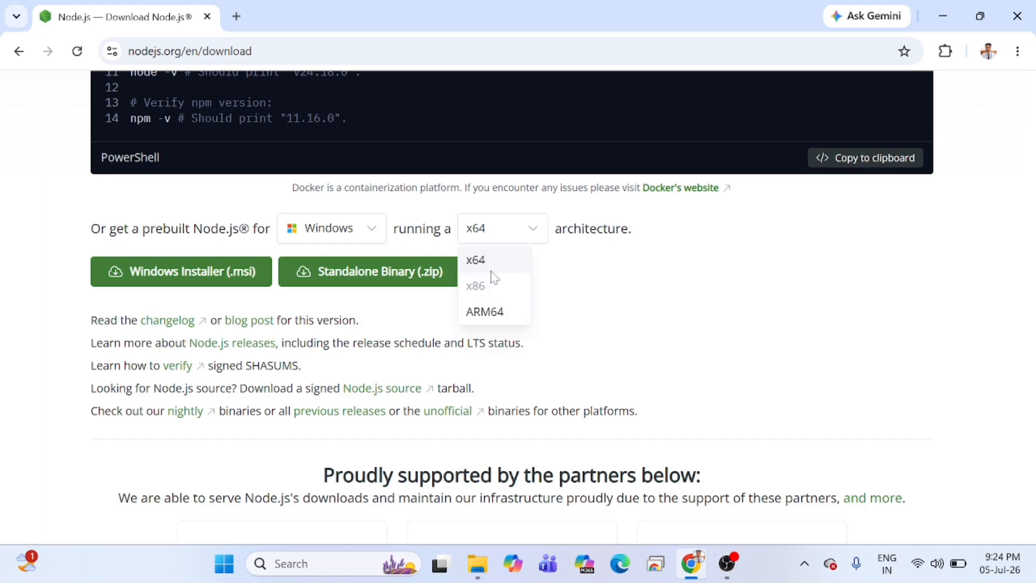
click(437, 232)
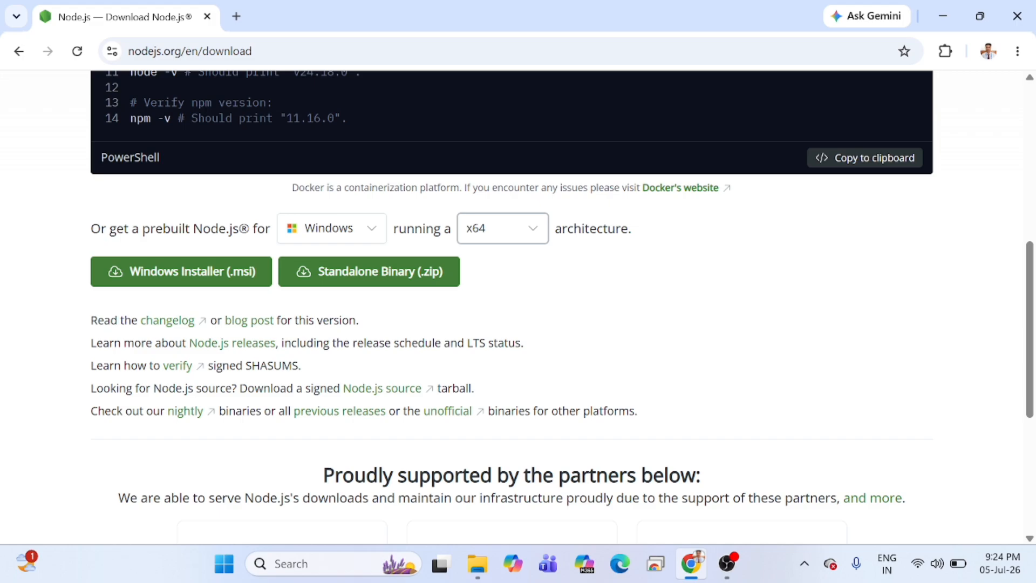
click(508, 235)
click(507, 236)
drag(405, 229, 538, 242)
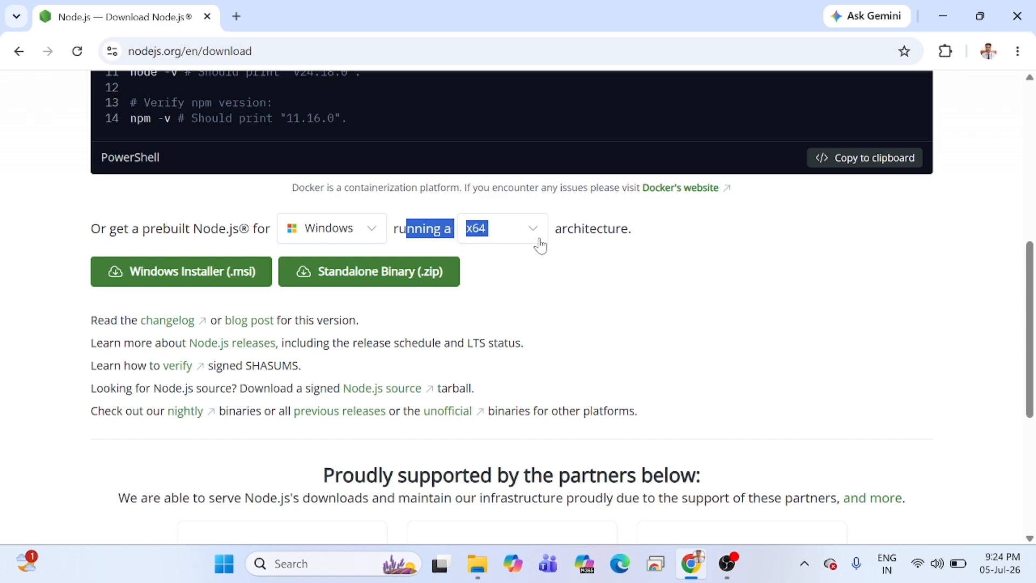
Switch the prebuilt Node.js download to macOS and check its architecture and operating system options.
click(335, 228)
click(312, 286)
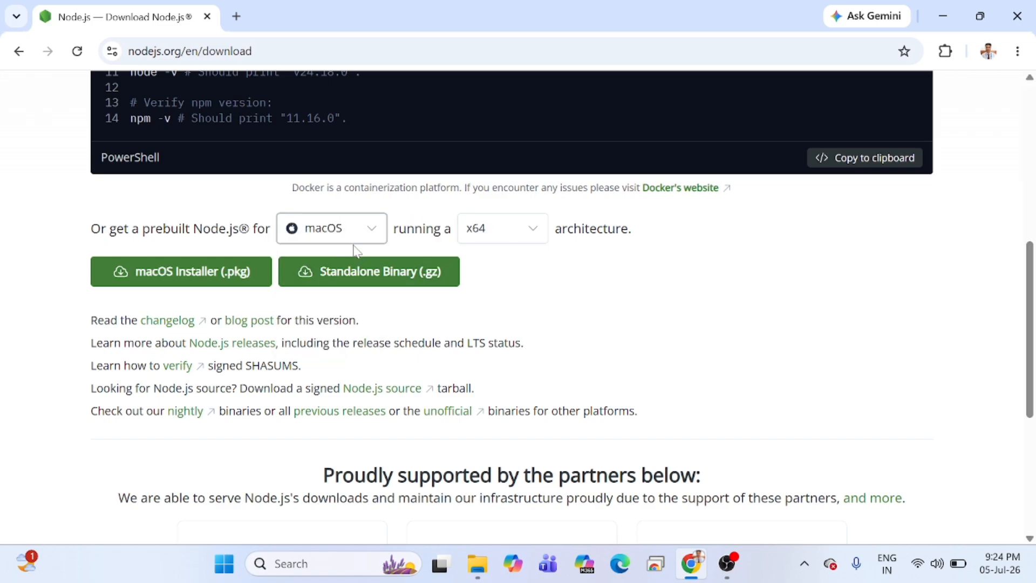
click(503, 237)
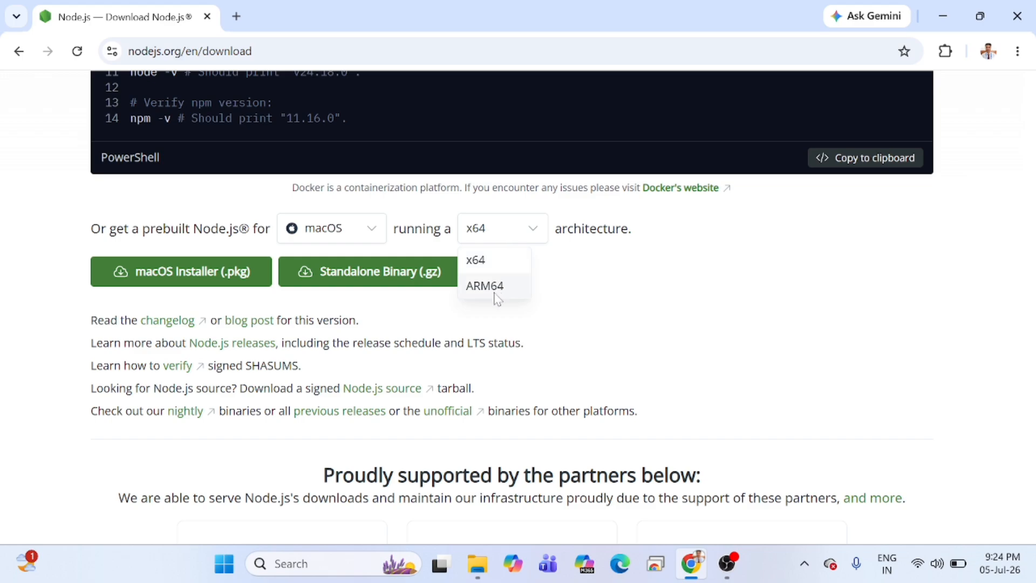
click(429, 229)
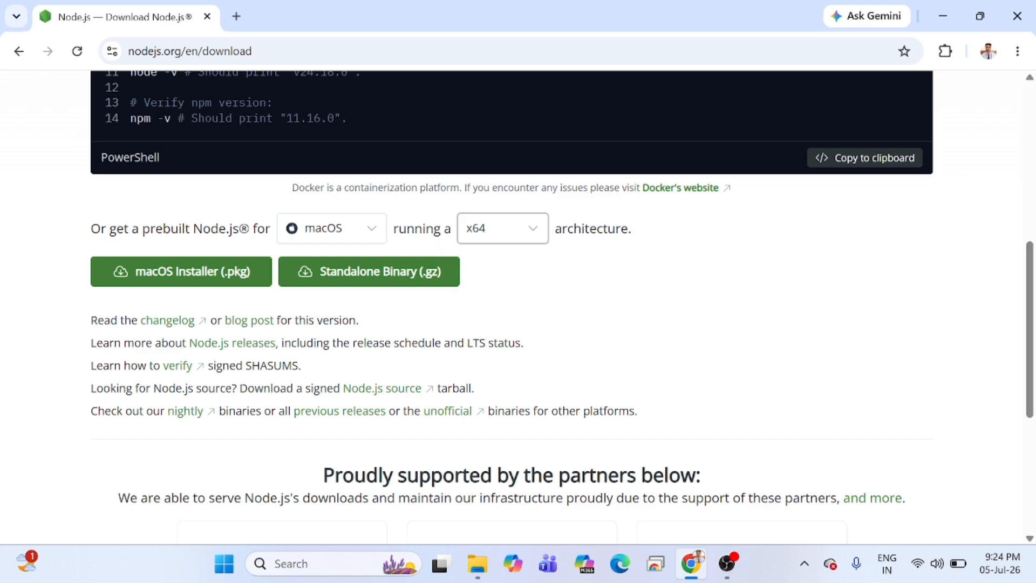
click(345, 227)
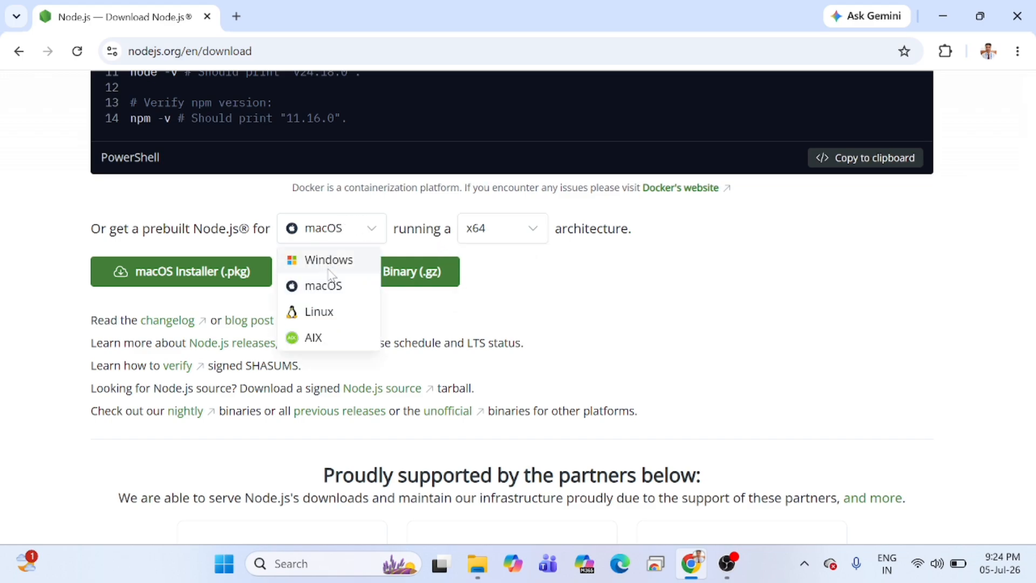
click(170, 236)
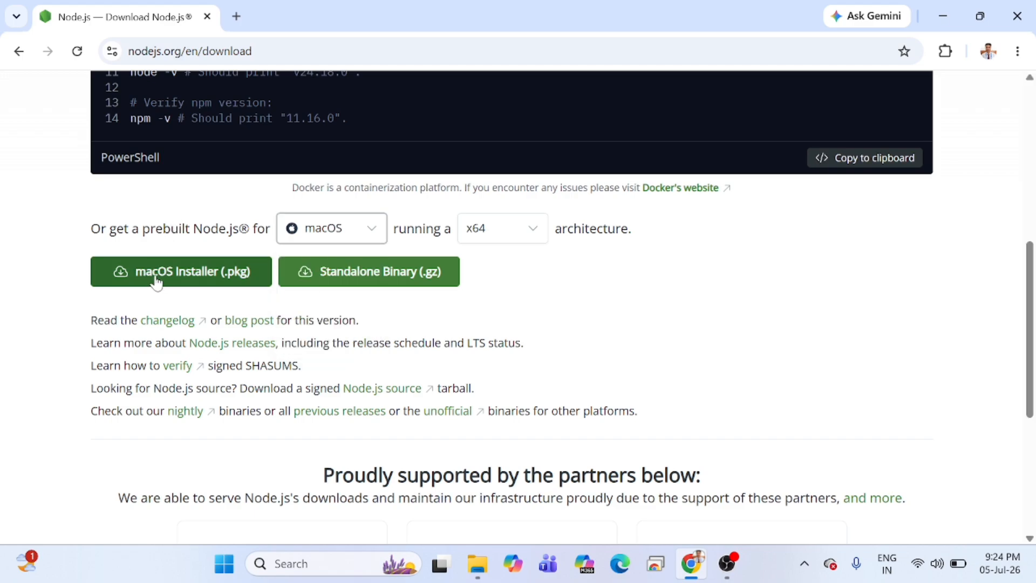
Select Windows with x64 architecture for the prebuilt Node.js and download the Windows Installer (.msi).
click(349, 230)
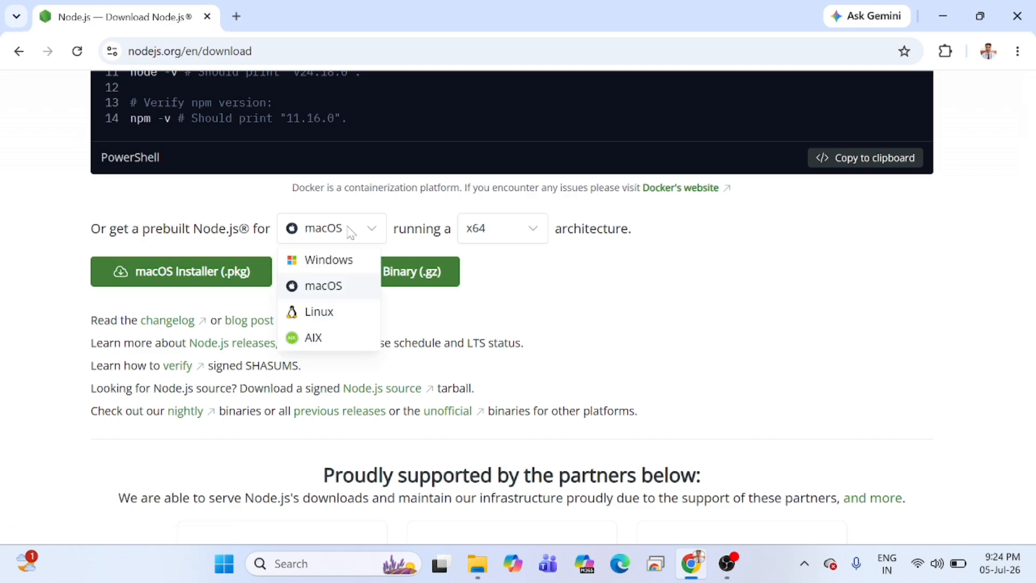
click(330, 263)
click(488, 240)
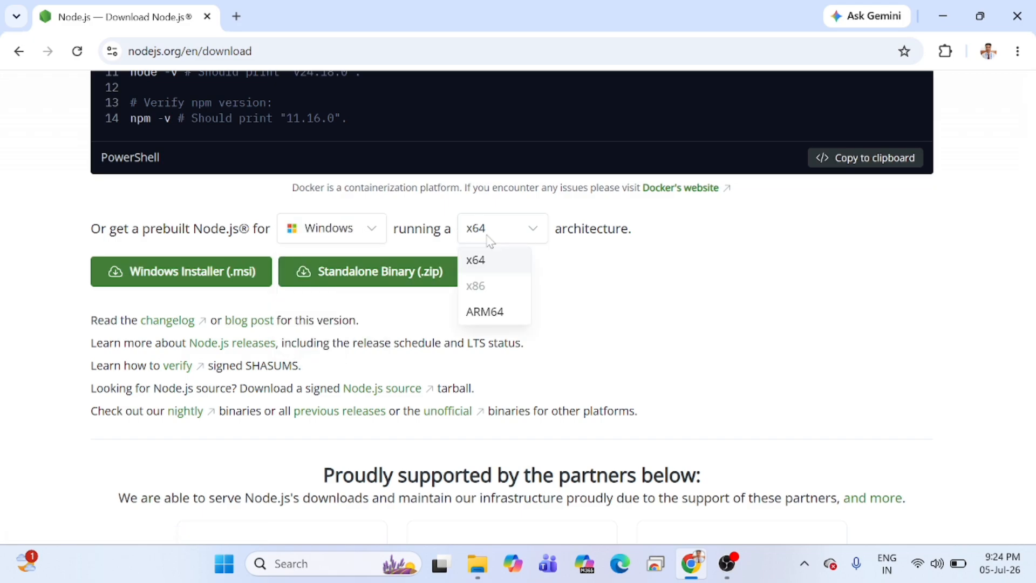
click(416, 233)
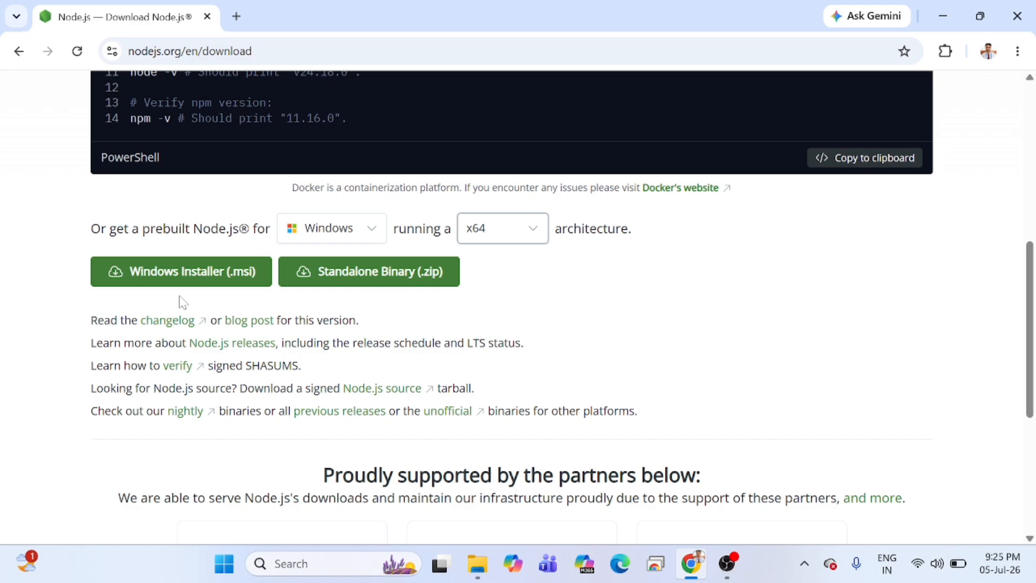
click(215, 283)
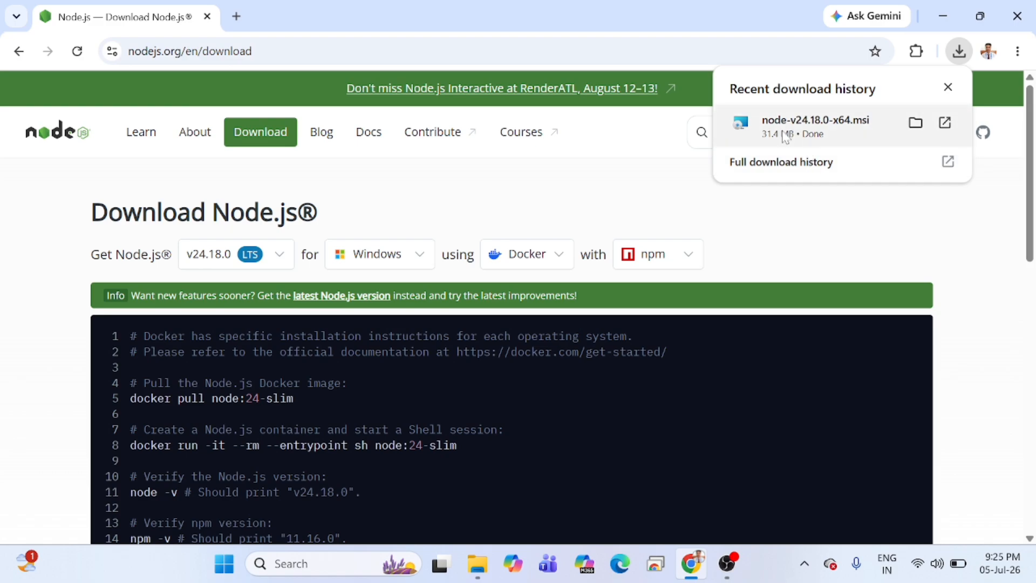
click(797, 240)
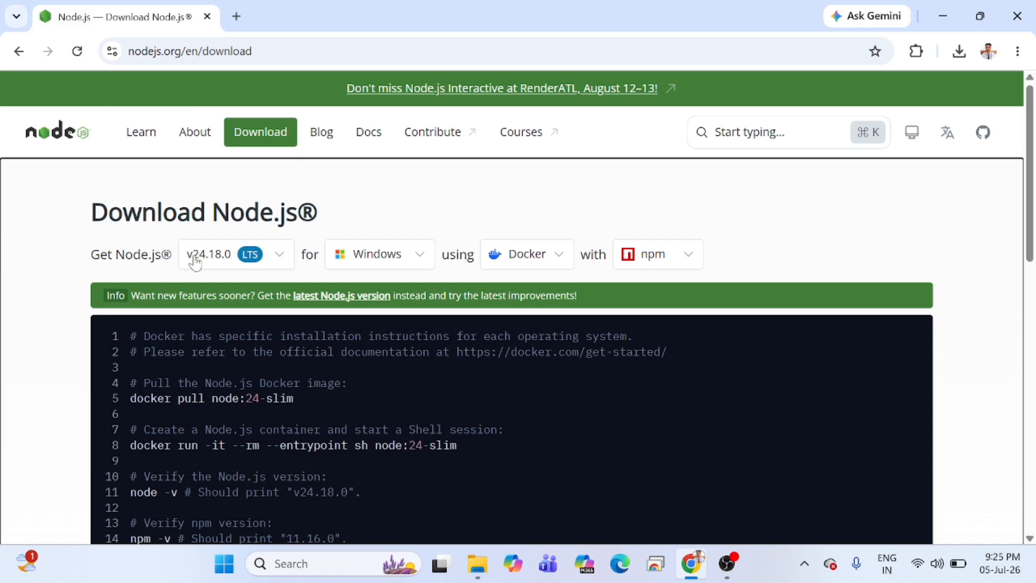
Browse the available Node.js versions, switch to v26.4.0 Current and return to v24.18.0 LTS.
click(229, 258)
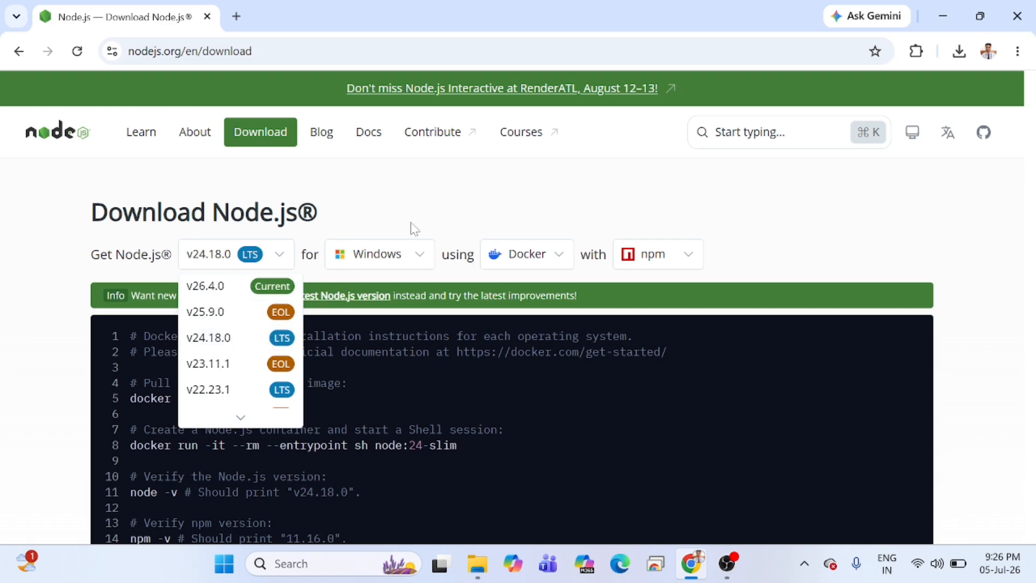
click(424, 234)
scroll(235, 254, down, 5)
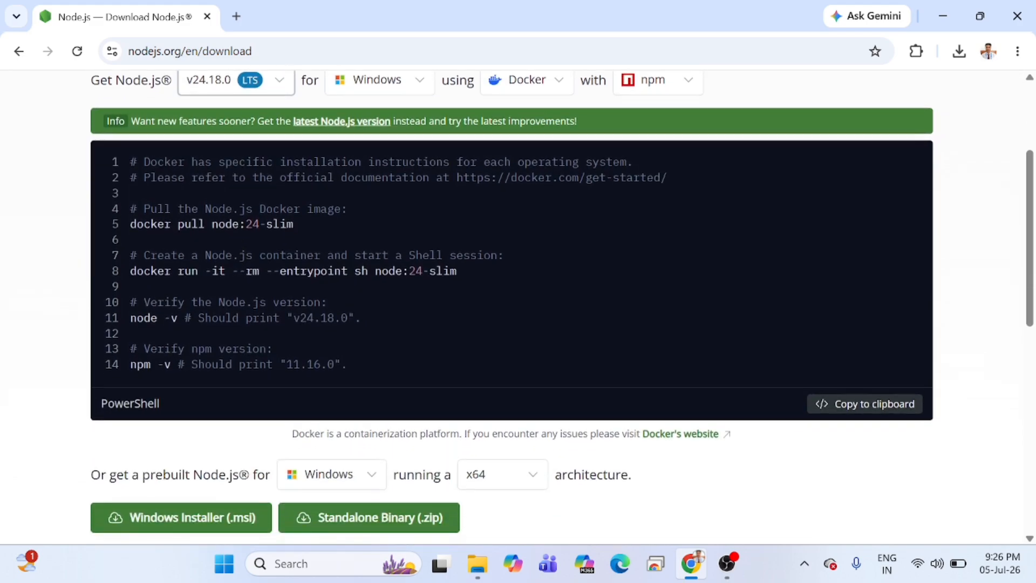
scroll(235, 254, up, 5)
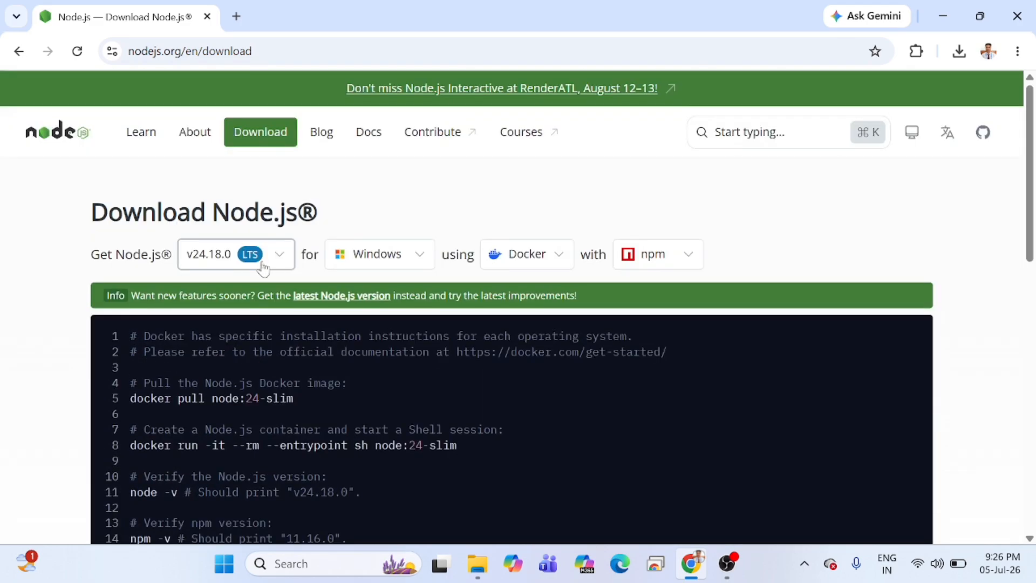
click(216, 254)
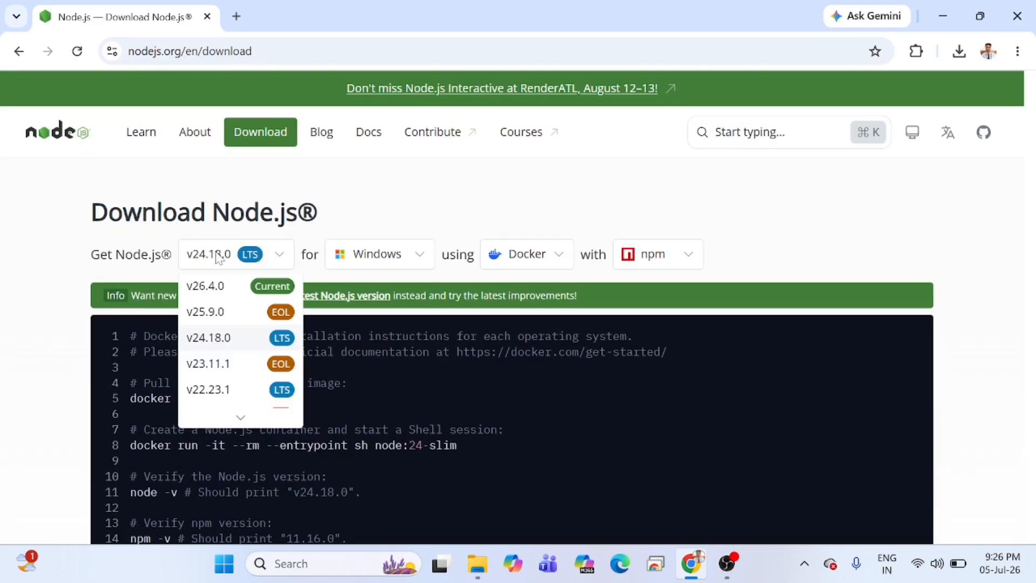
click(242, 290)
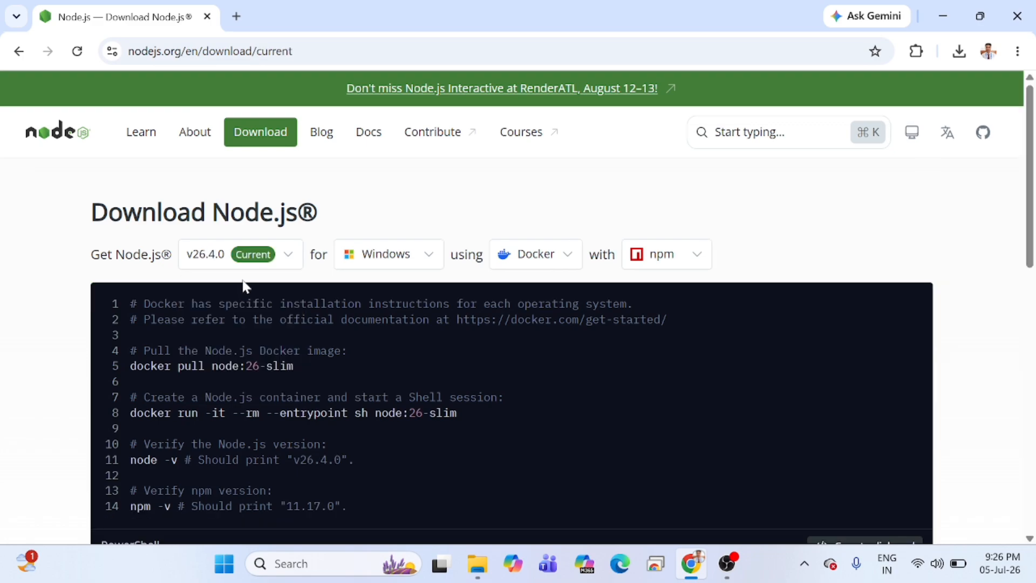
click(238, 254)
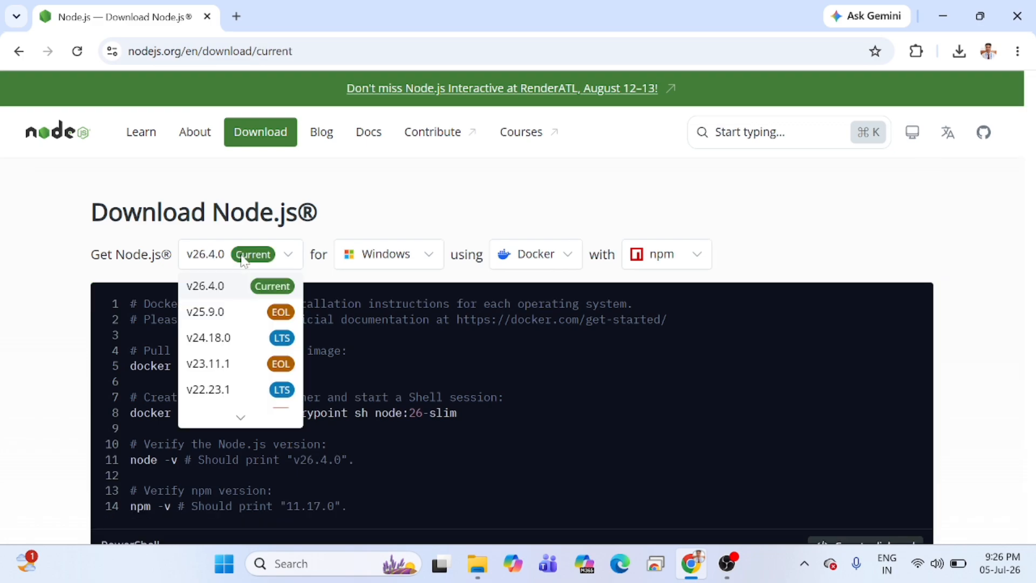
click(266, 340)
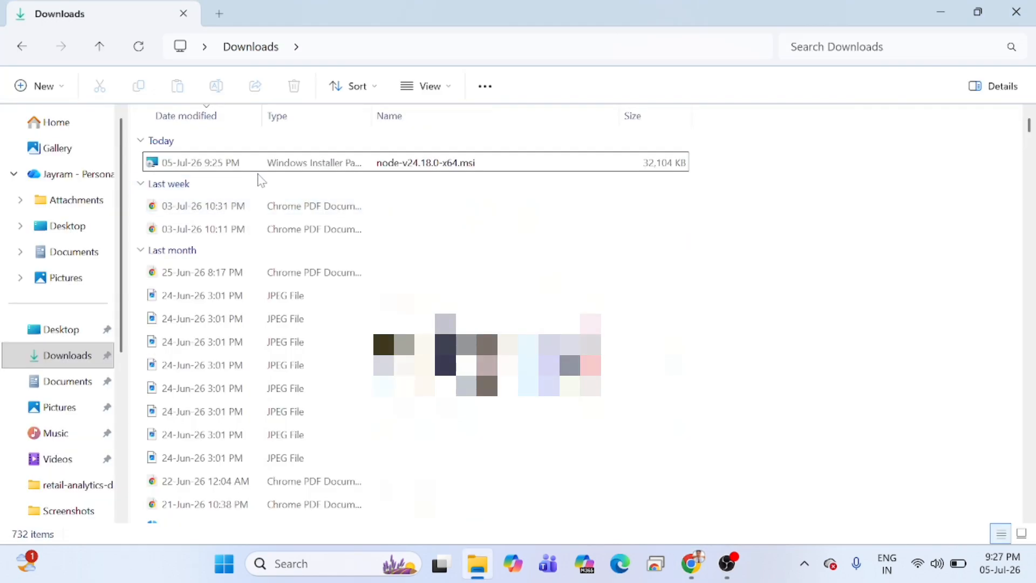
Run node-v24.18.0-x64.msi from the Downloads folder and proceed past the setup wizard's welcome page.
click(204, 164)
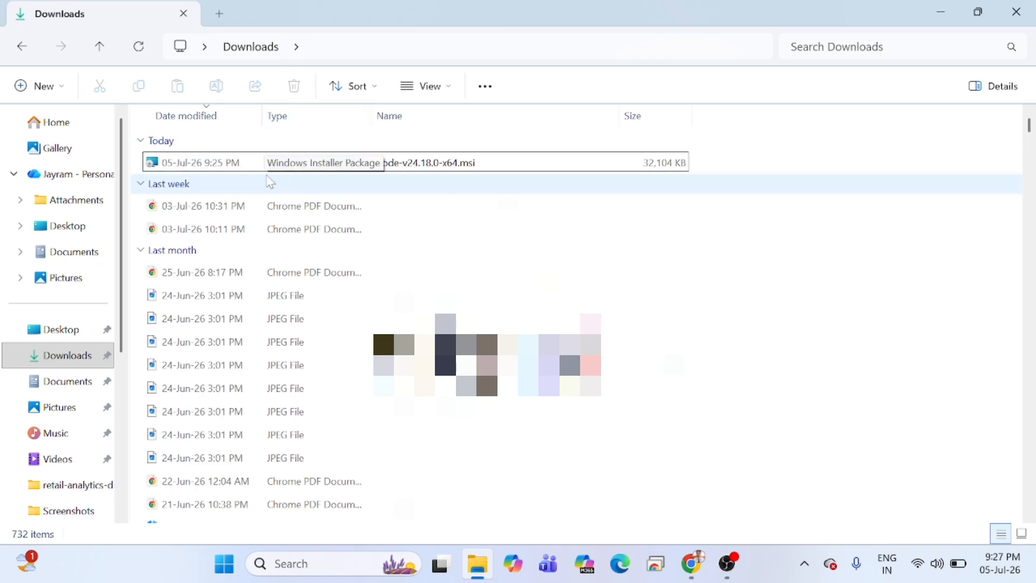
double_click(408, 168)
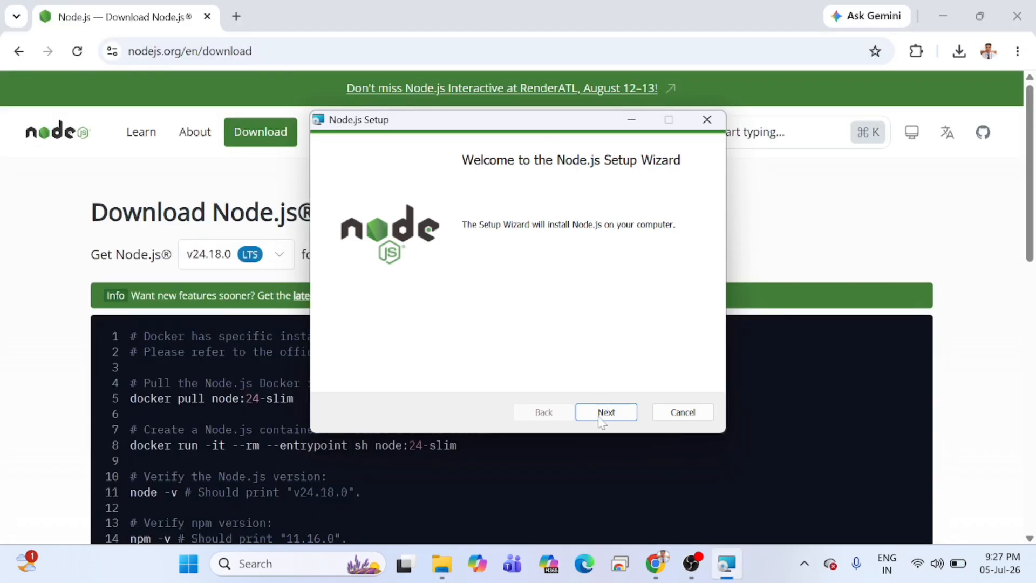
click(605, 412)
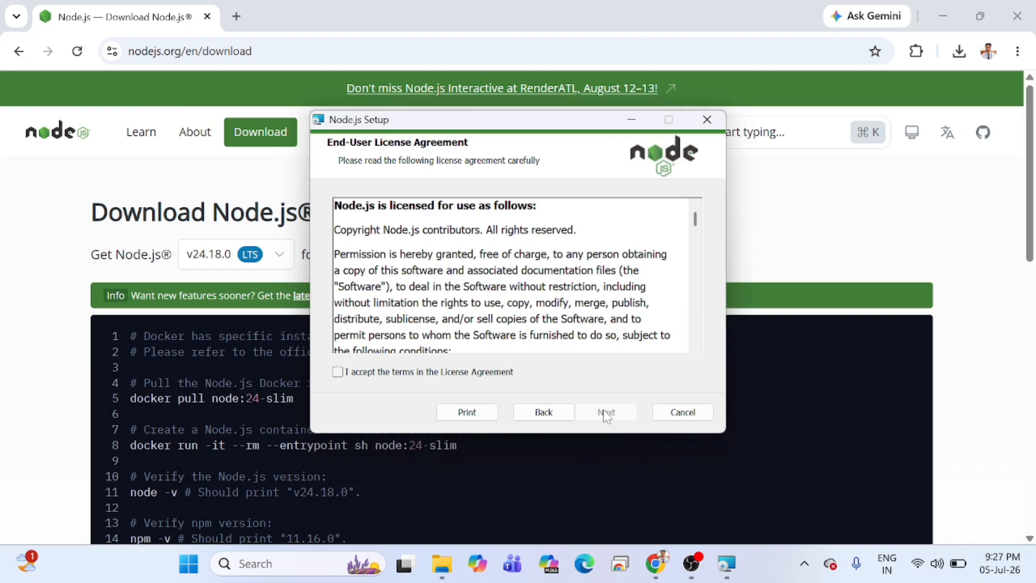
Accept the Node.js license terms, view the agreement to its end and continue to the destination folder.
click(348, 373)
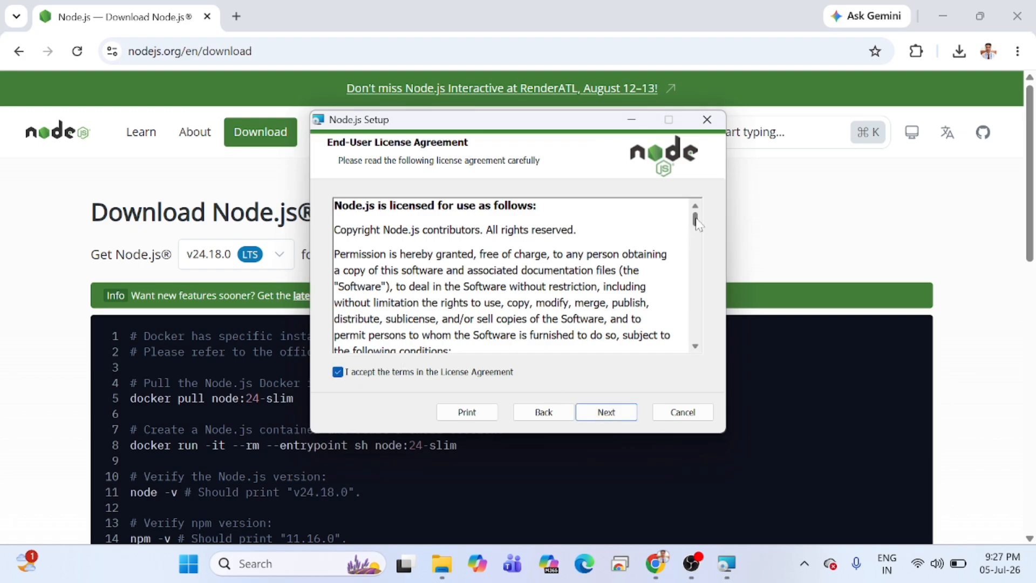
drag(695, 219, 691, 357)
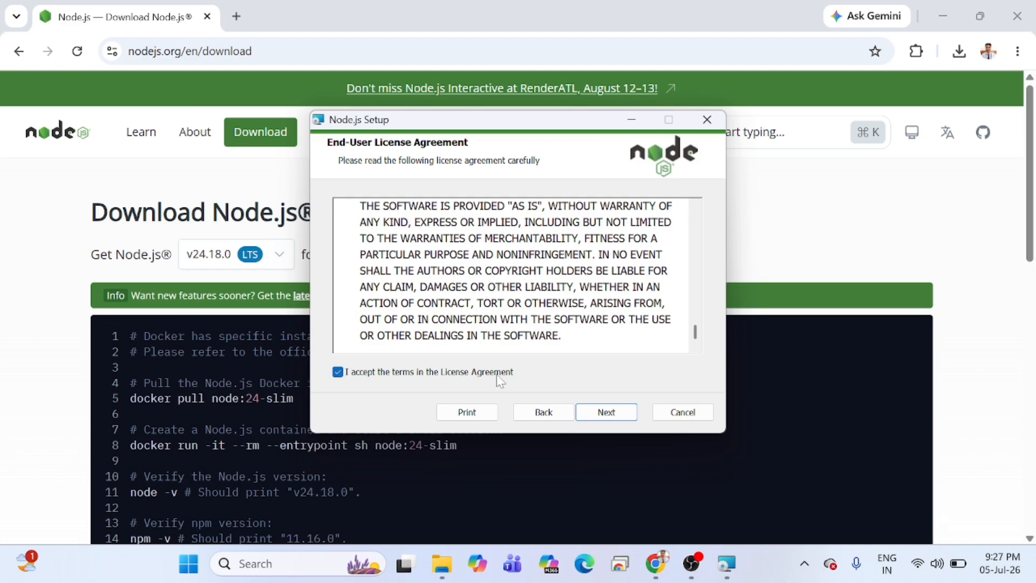
click(602, 418)
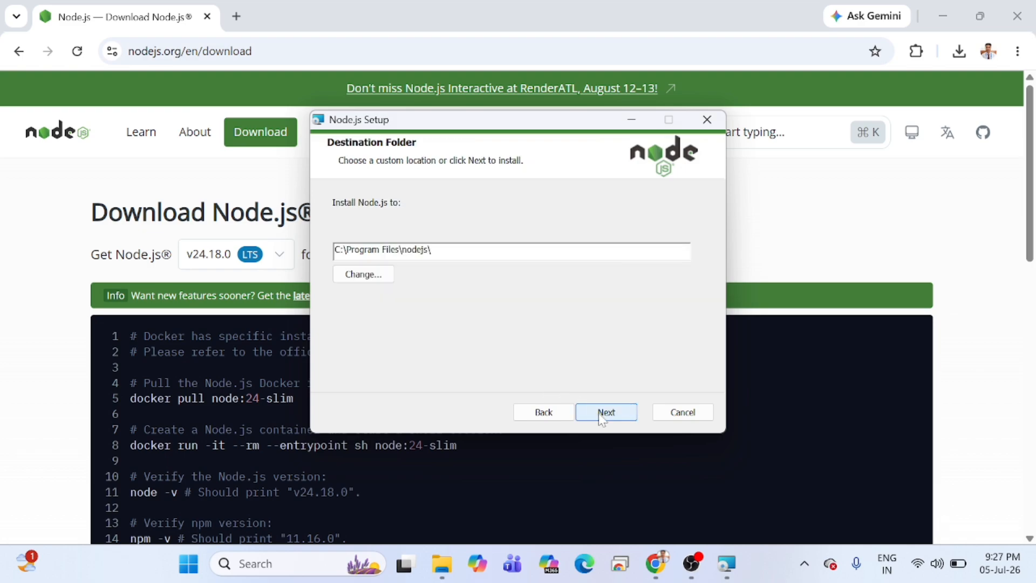
Highlight the default install path C:\Program Files\nodejs\ and keep it as the destination folder.
drag(431, 249, 334, 249)
click(334, 250)
drag(431, 249, 334, 249)
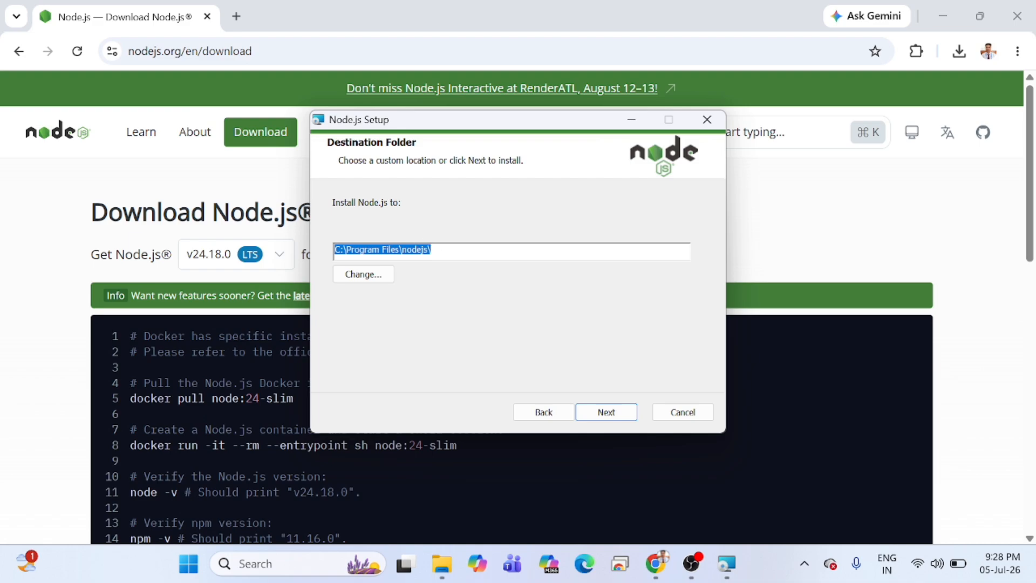
click(606, 413)
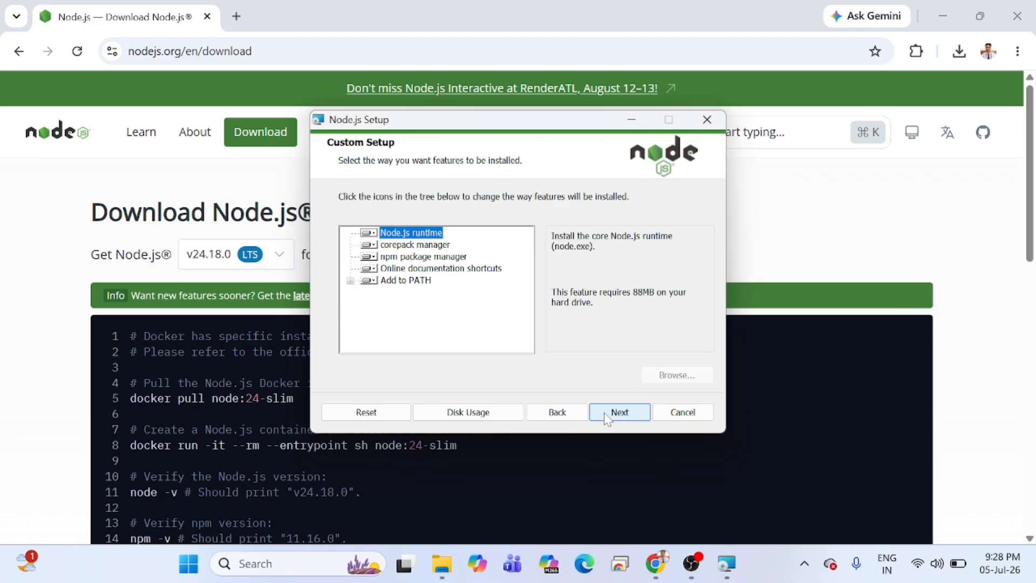
Keep the default features, leave the native module tools unselected, and install Node.js through to the wizard's finish.
click(626, 421)
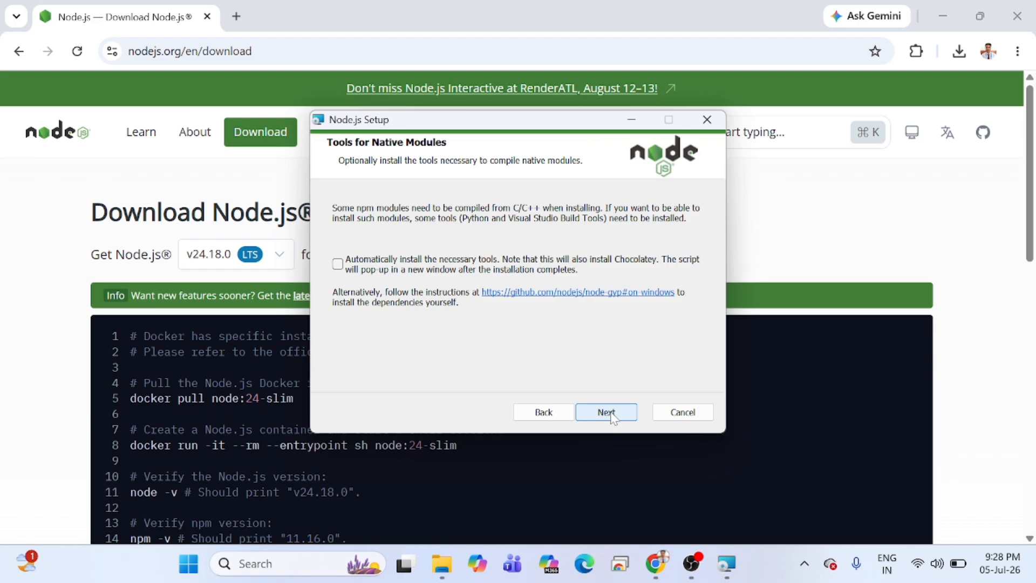
click(606, 413)
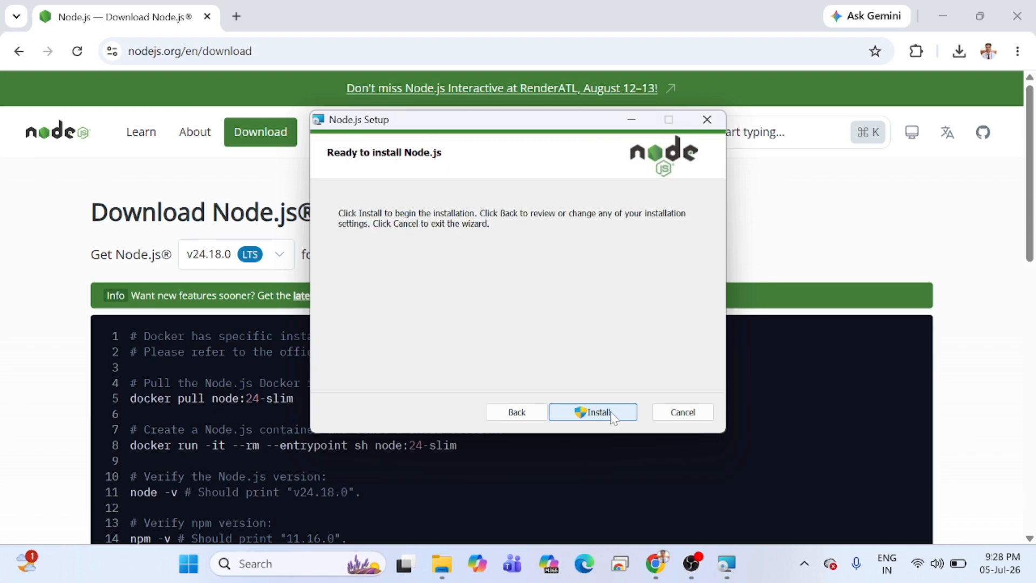
click(613, 413)
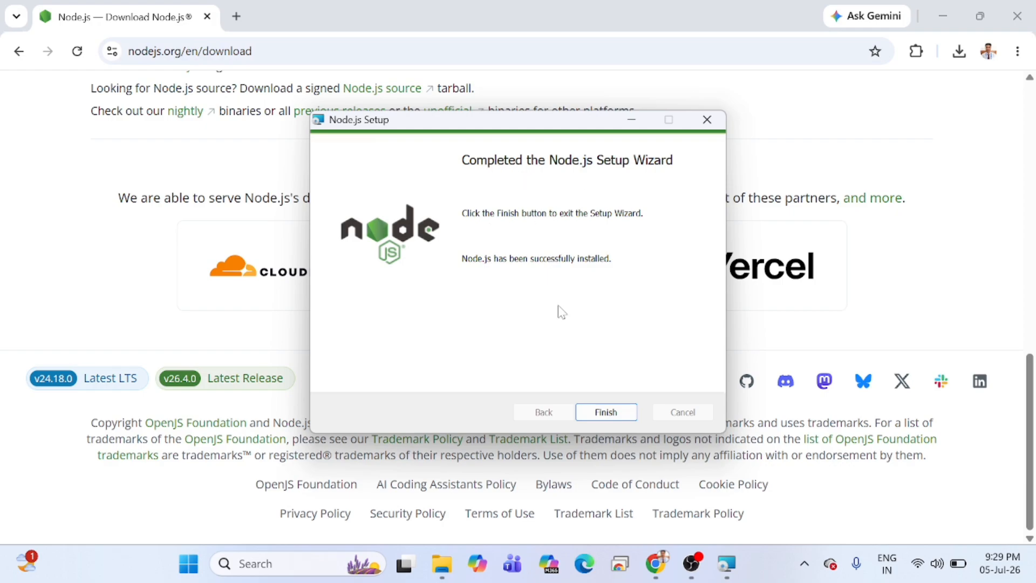
click(606, 412)
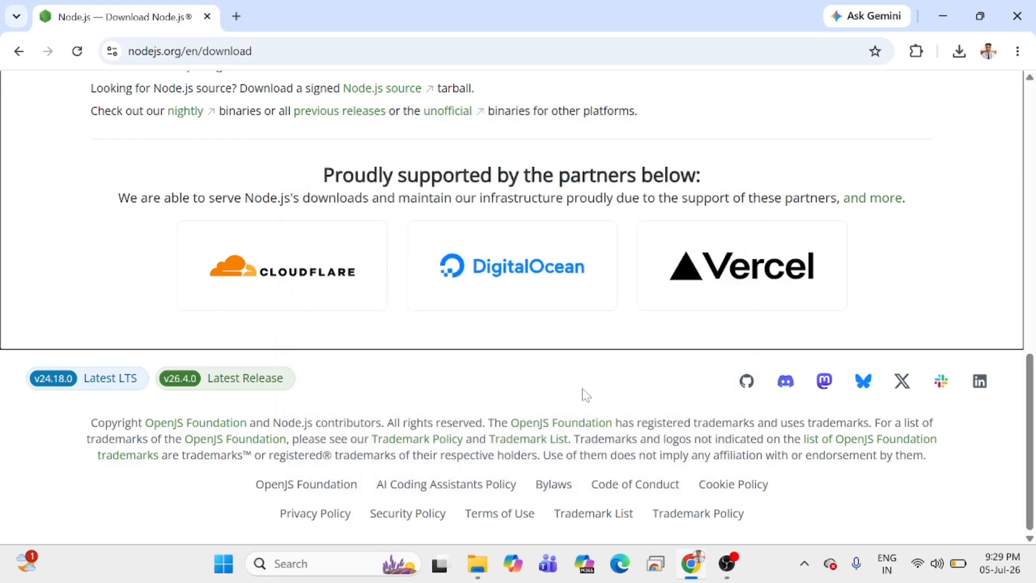
scroll(539, 358, up, 15)
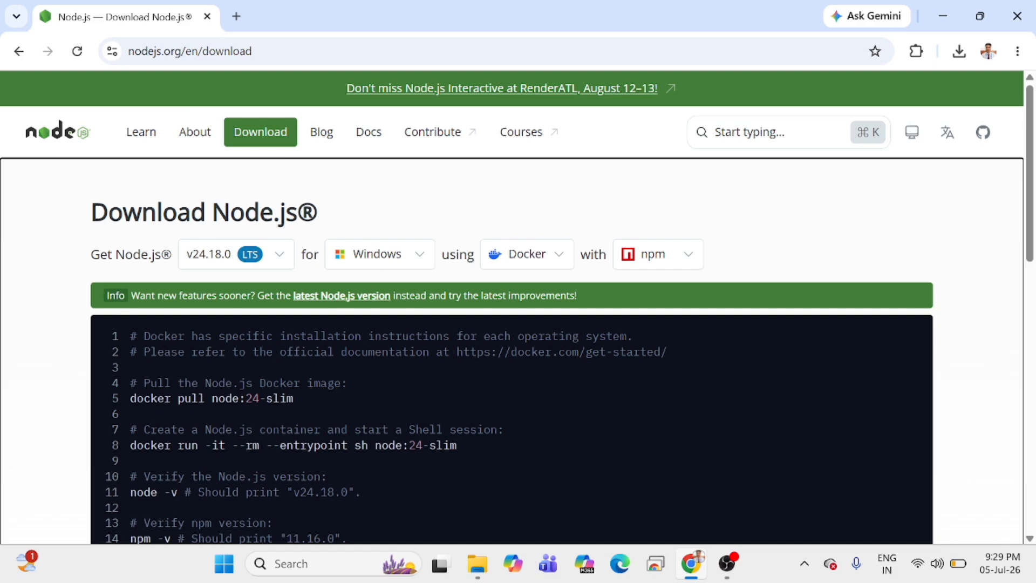
Open Command Prompt and check the installed Node.js version with node --version.
click(300, 566)
text(cm)
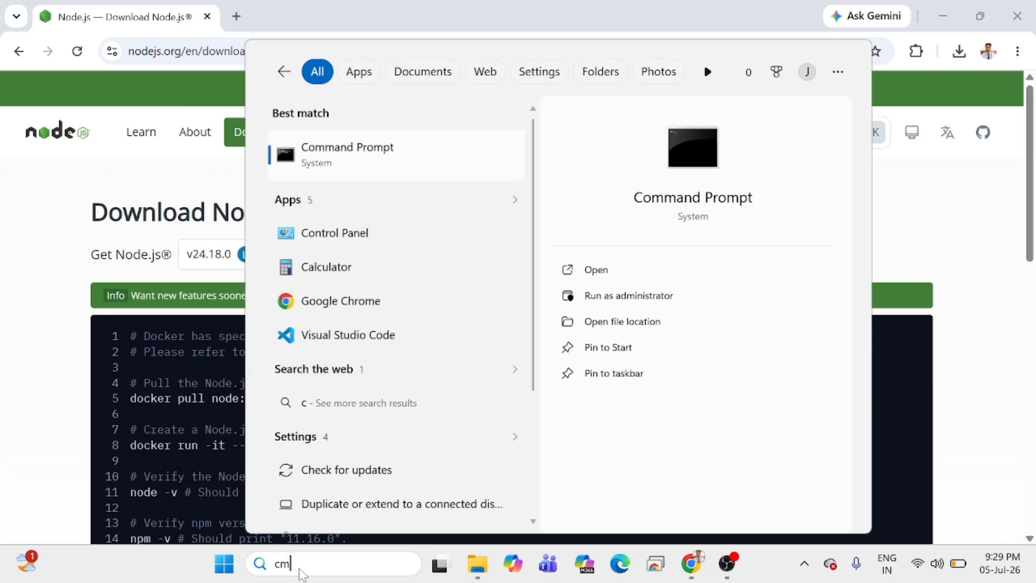
text(d)
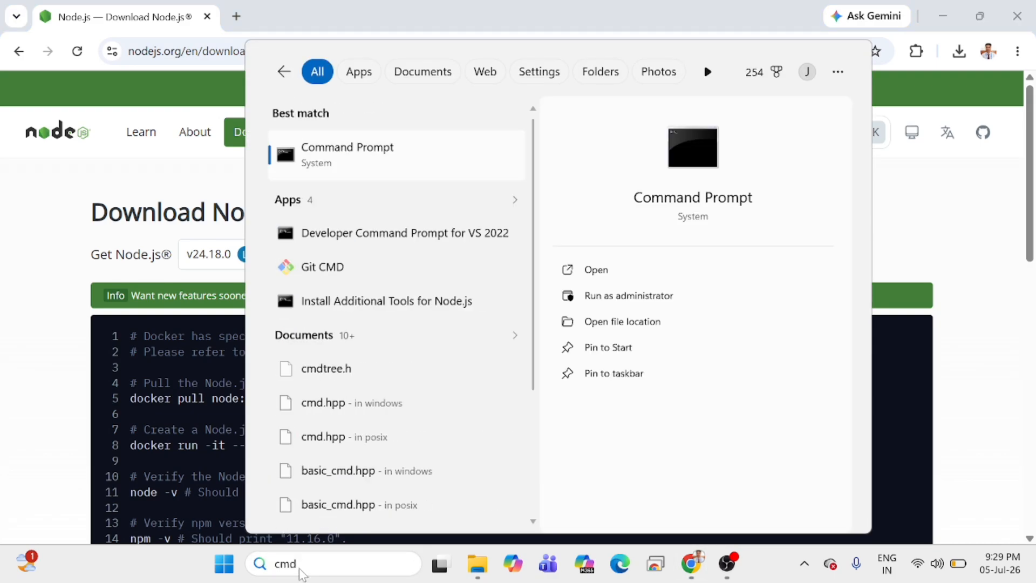
key(Return)
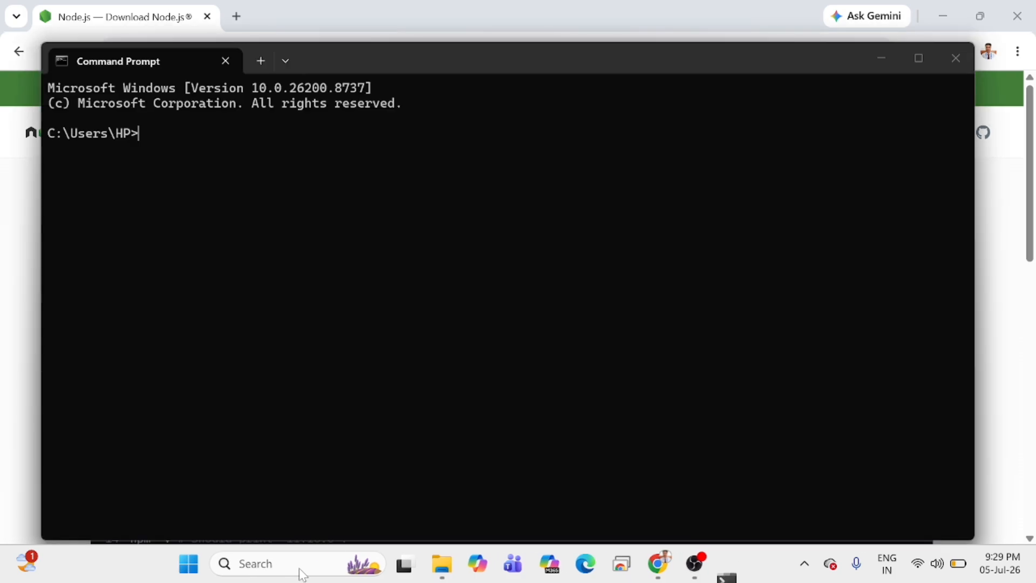
text(no)
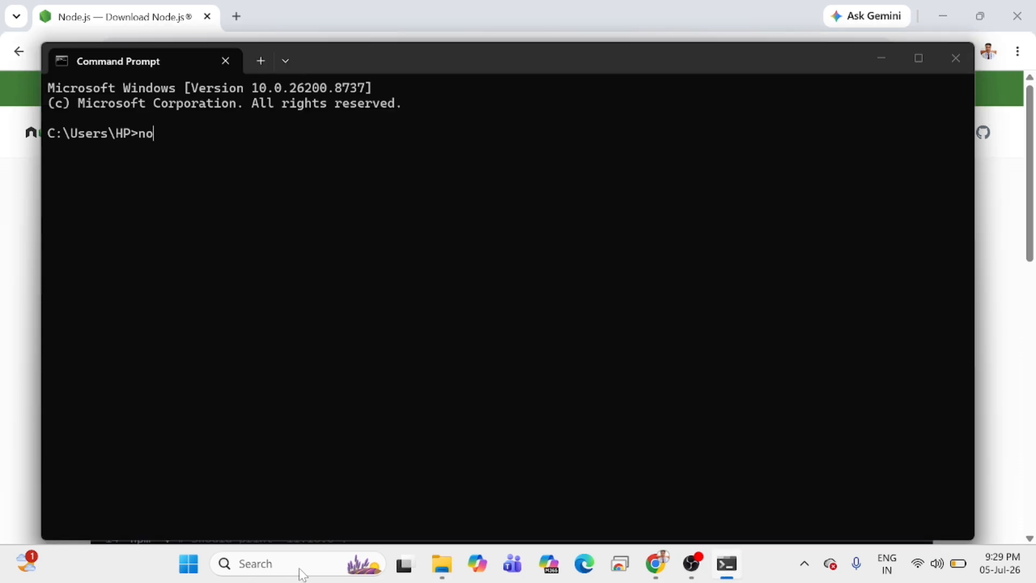
text(de --version)
key(Return)
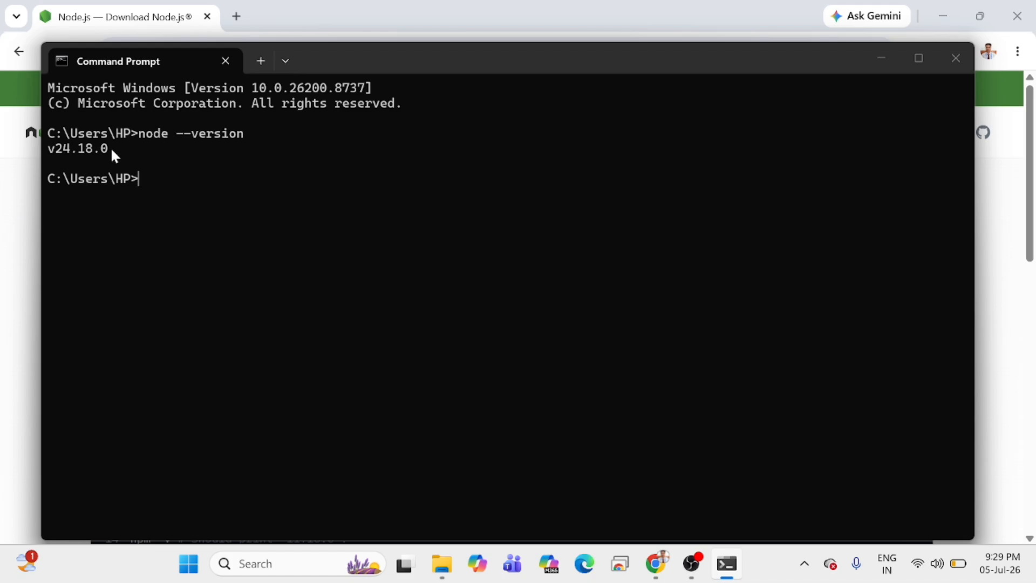
Highlight the version output in Command Prompt and compare it with the release offered on the Node.js download page.
drag(109, 149, 49, 150)
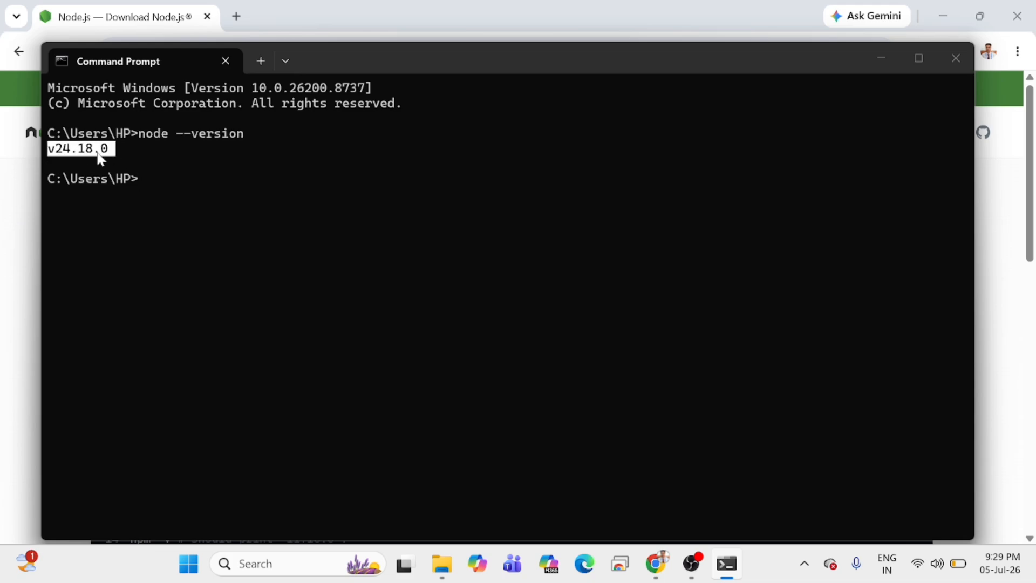
click(7, 192)
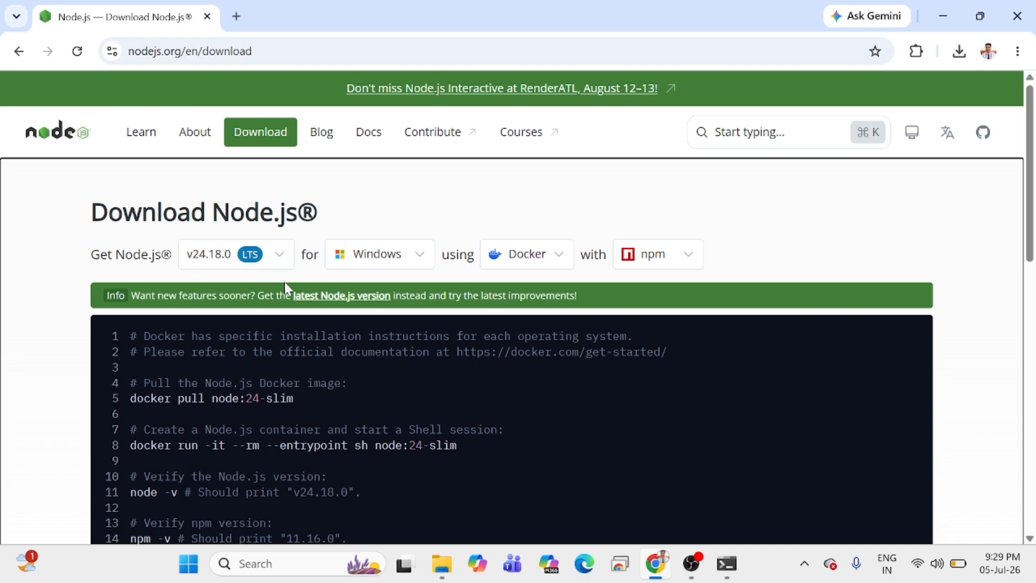
click(728, 563)
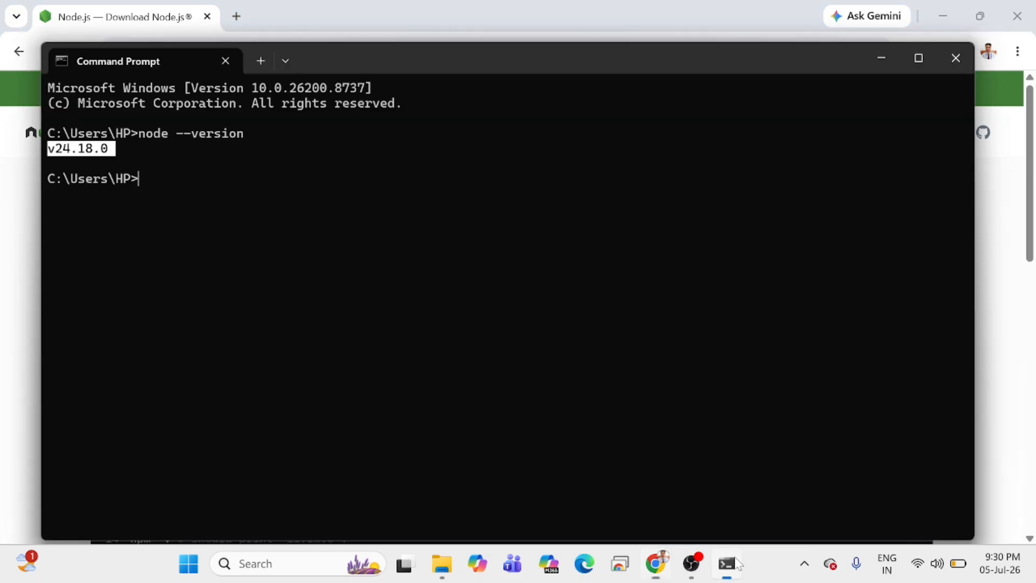
click(123, 152)
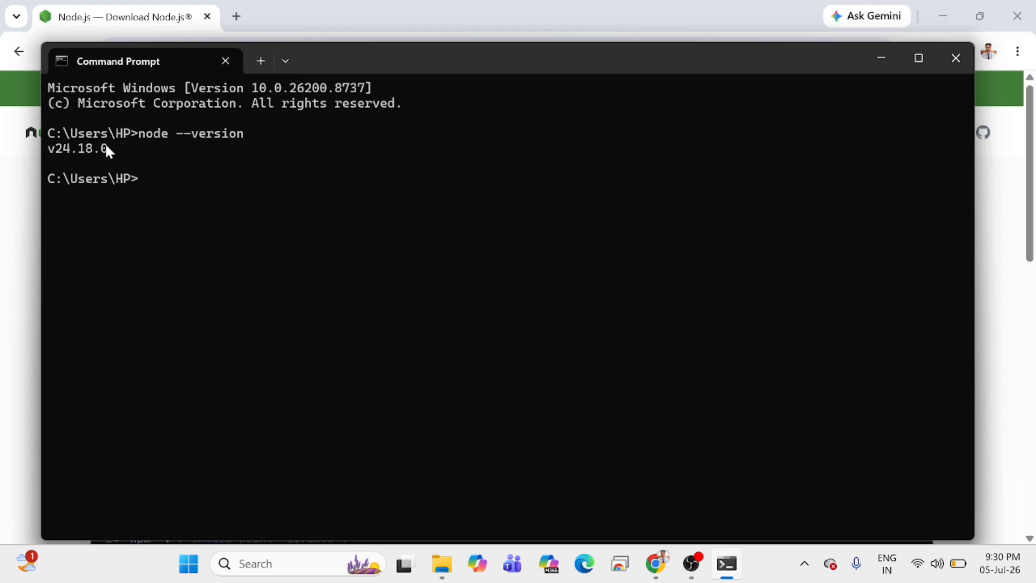
drag(114, 147, 49, 145)
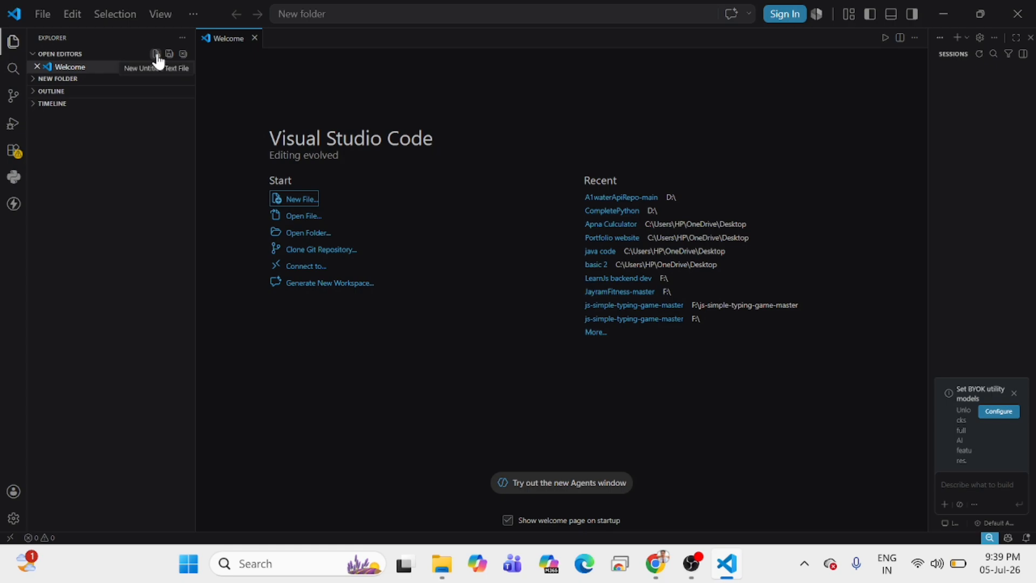
Create a new untitled file in Visual Studio Code and write a console.log statement that outputs a first name as a quoted string.
click(156, 54)
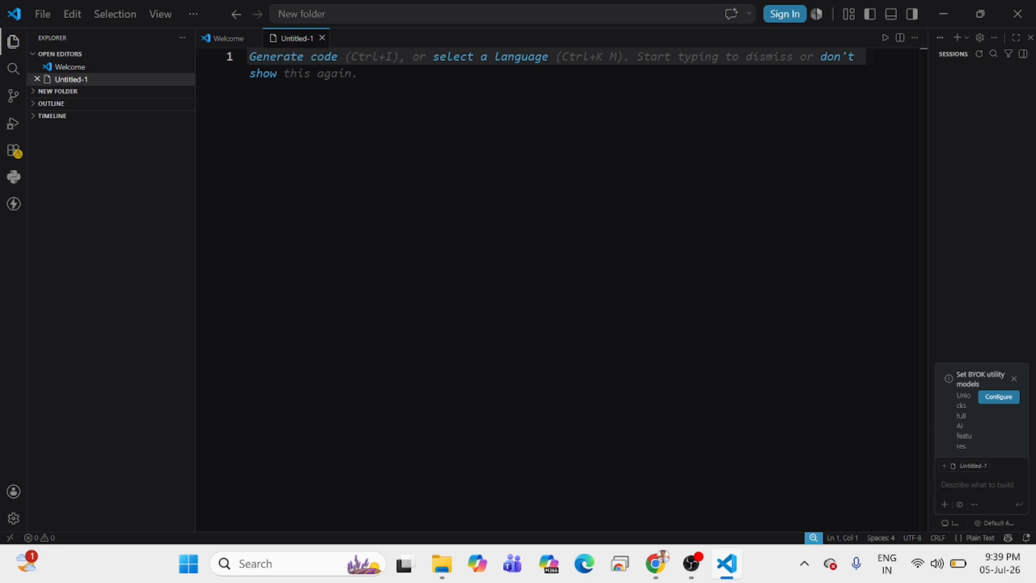
text(c)
key(BackSpace)
text(c)
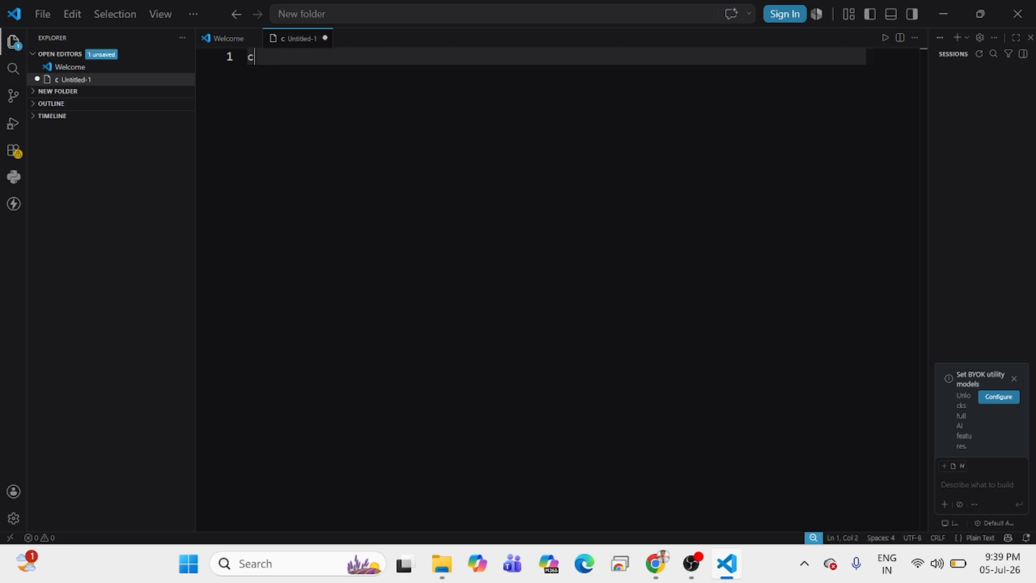
text(onsole.)
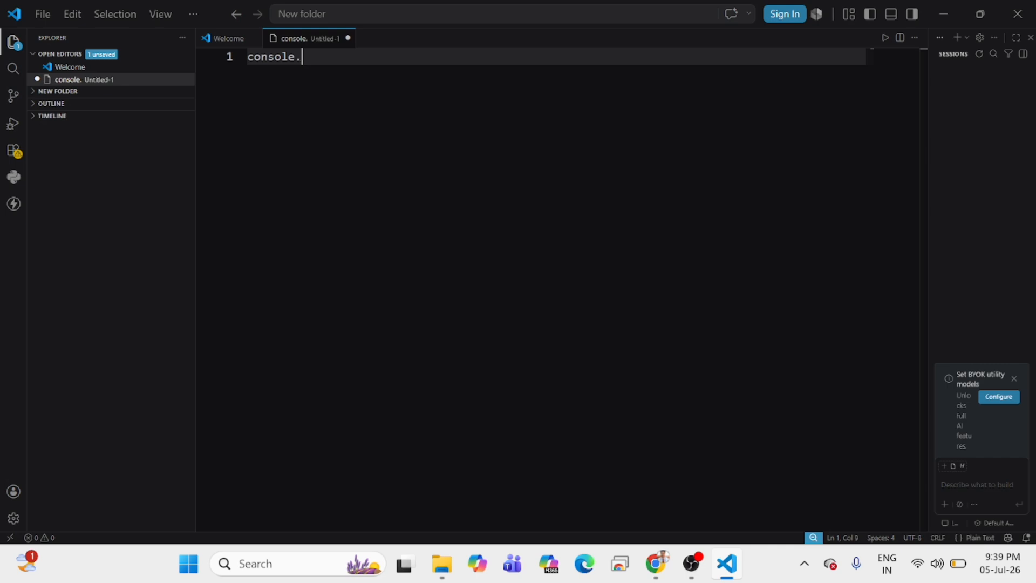
text(log)
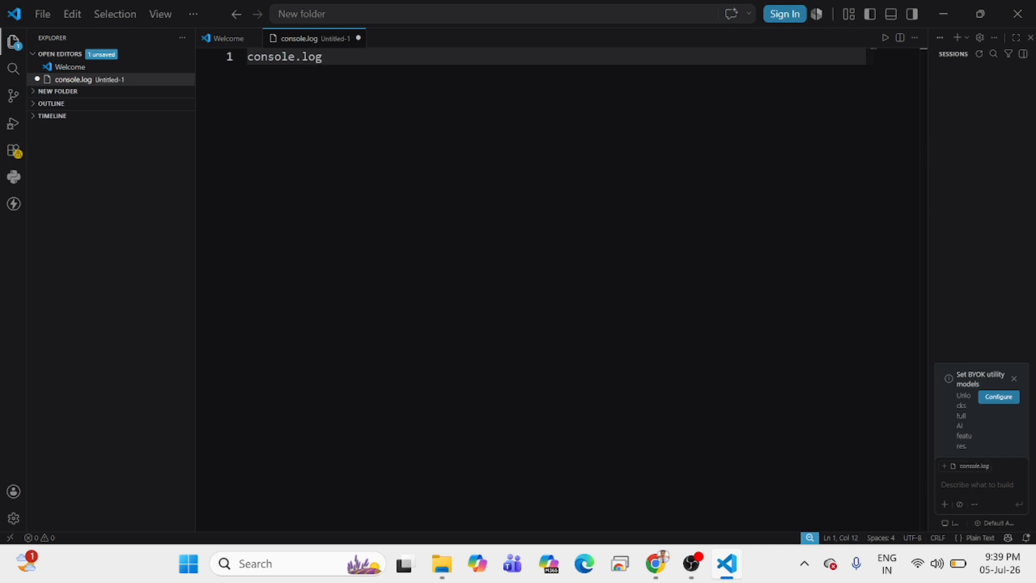
text(())
key(Left)
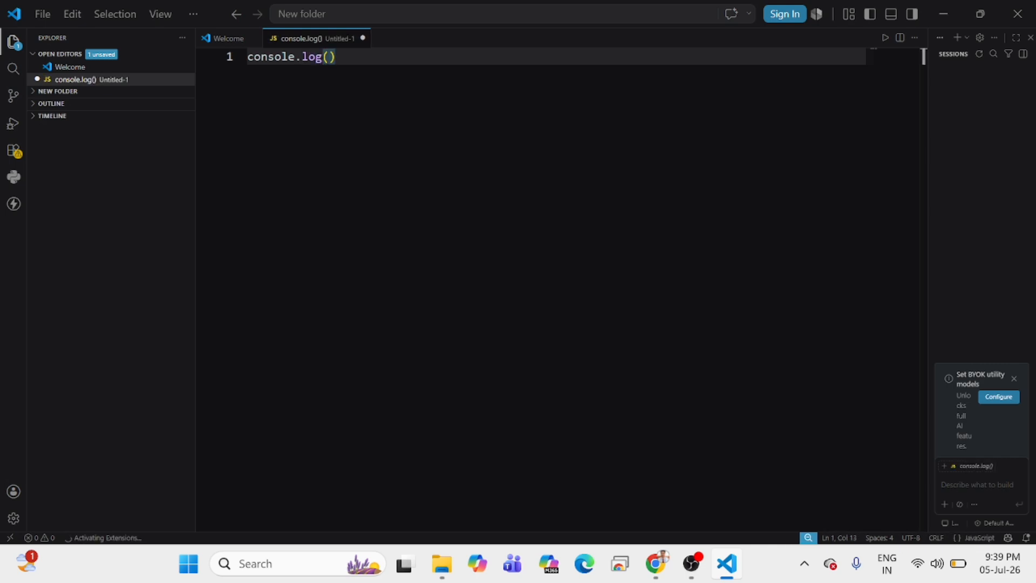
text("")
key(Left)
text(Jayram)
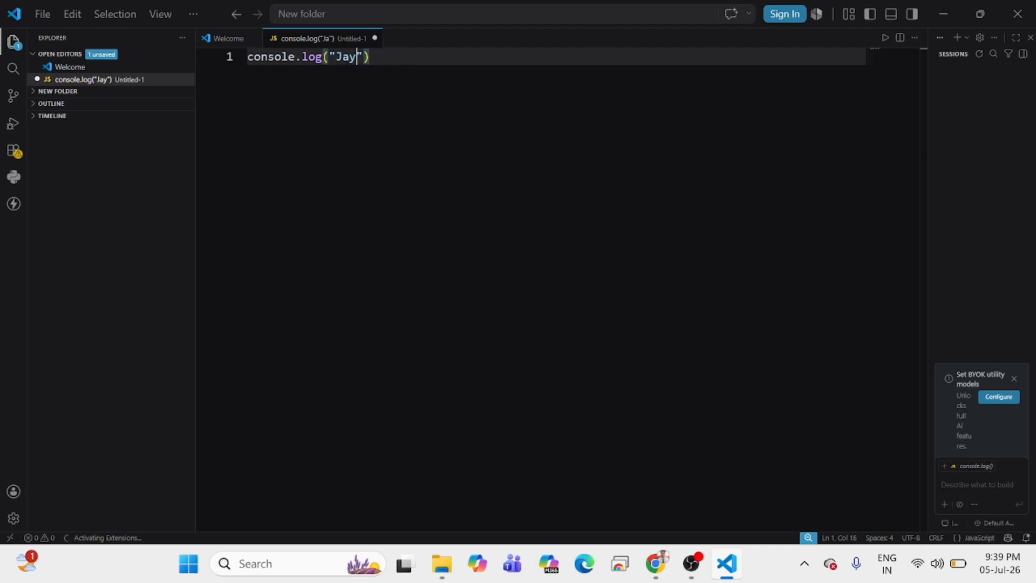
key(Right)
key(Right)
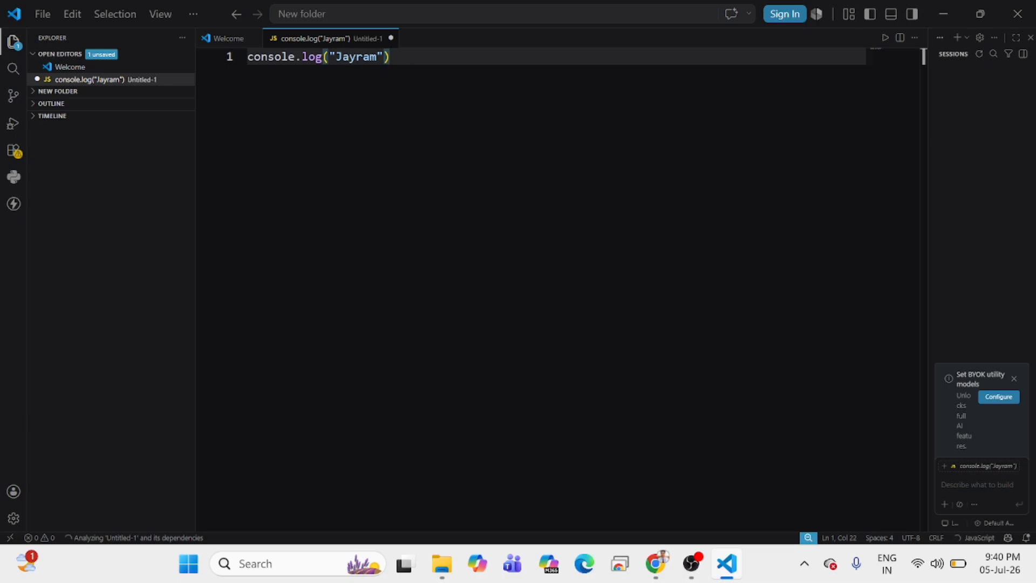
Save the script as Untitled-1.js in New folder, run it, and highlight the printed name in the output.
key(ctrl+s)
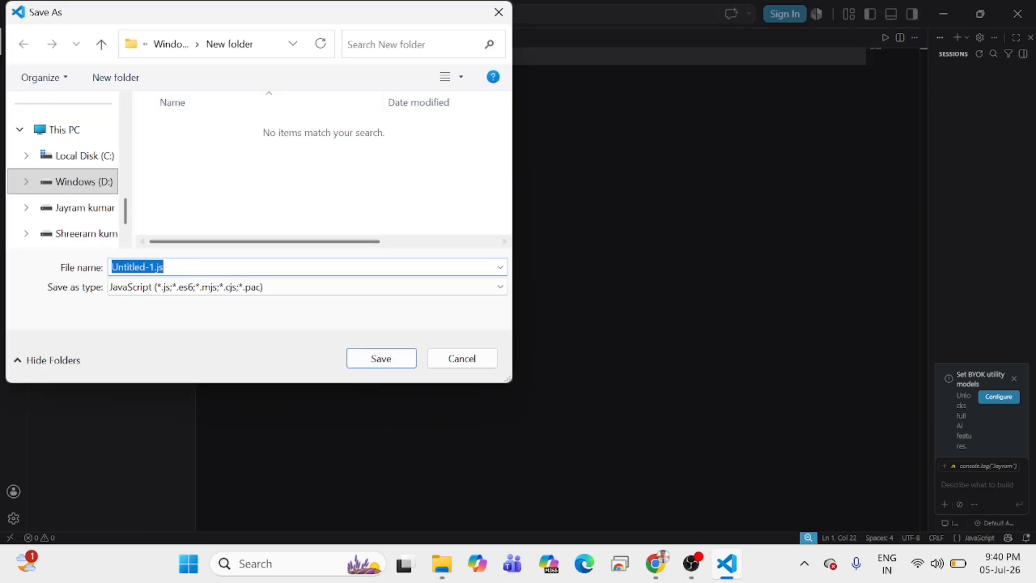
click(381, 358)
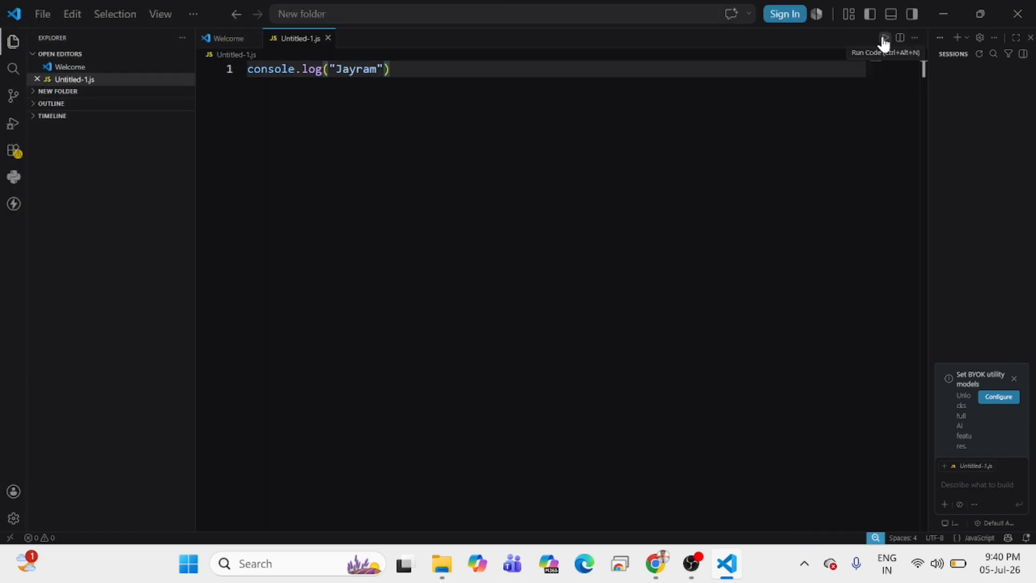
click(884, 39)
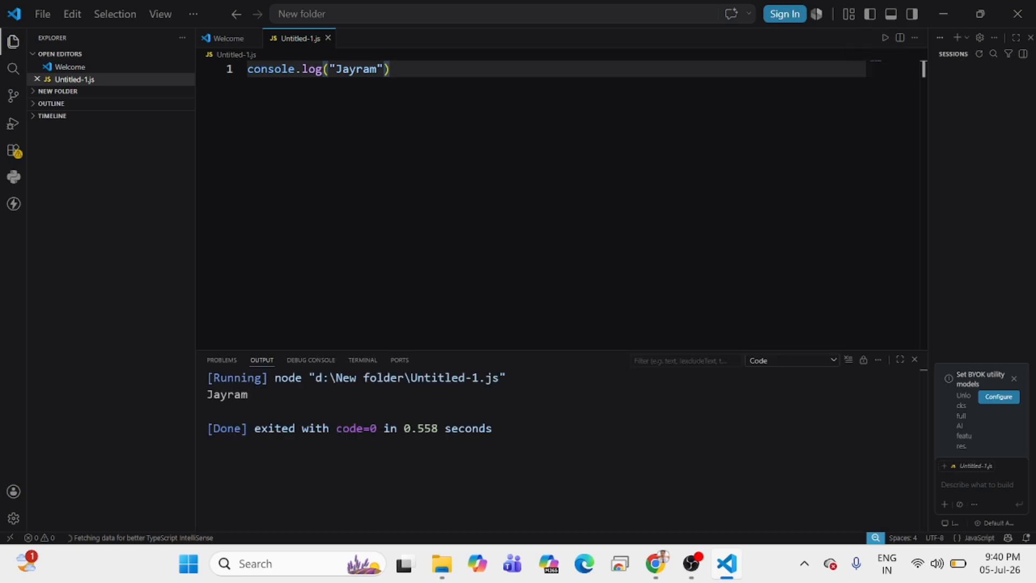
drag(248, 394, 207, 394)
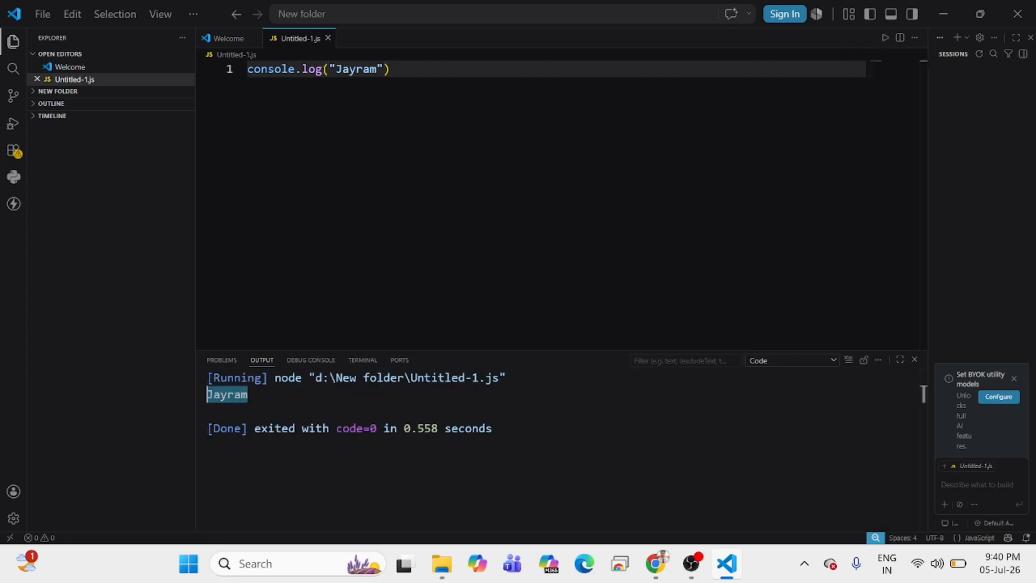
Copy the console.log statement onto three more lines and run the file without saving it.
drag(390, 69, 248, 69)
key(ctrl+c)
double_click(337, 68)
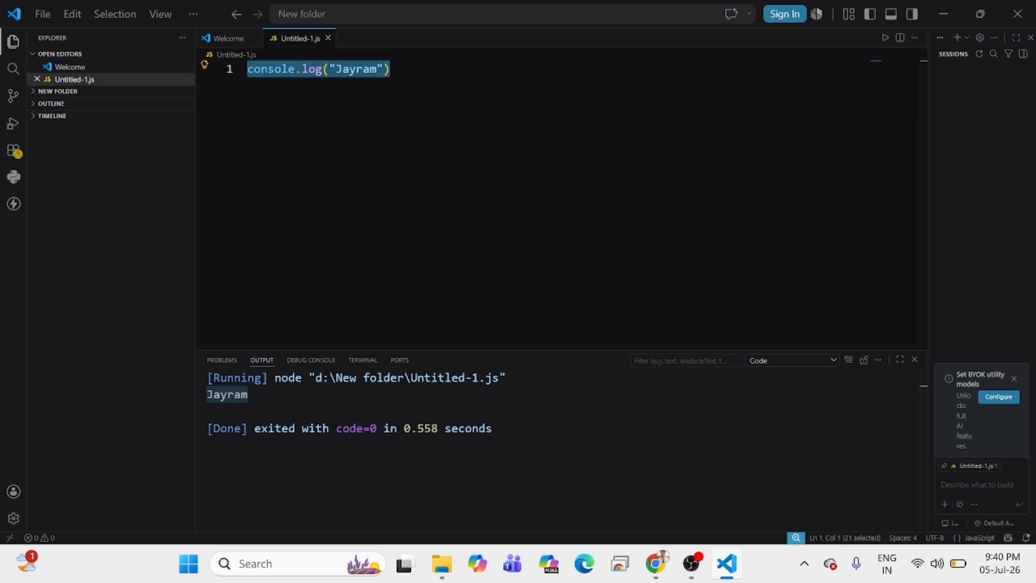
click(391, 69)
key(Return)
key(ctrl+v)
key(Return)
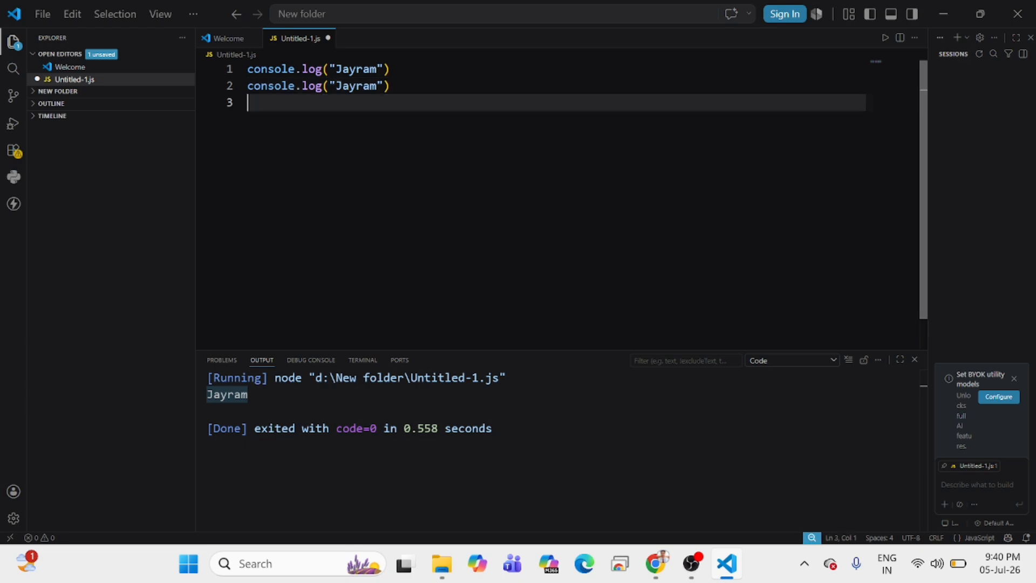
key(ctrl+v)
key(Return)
key(ctrl+v)
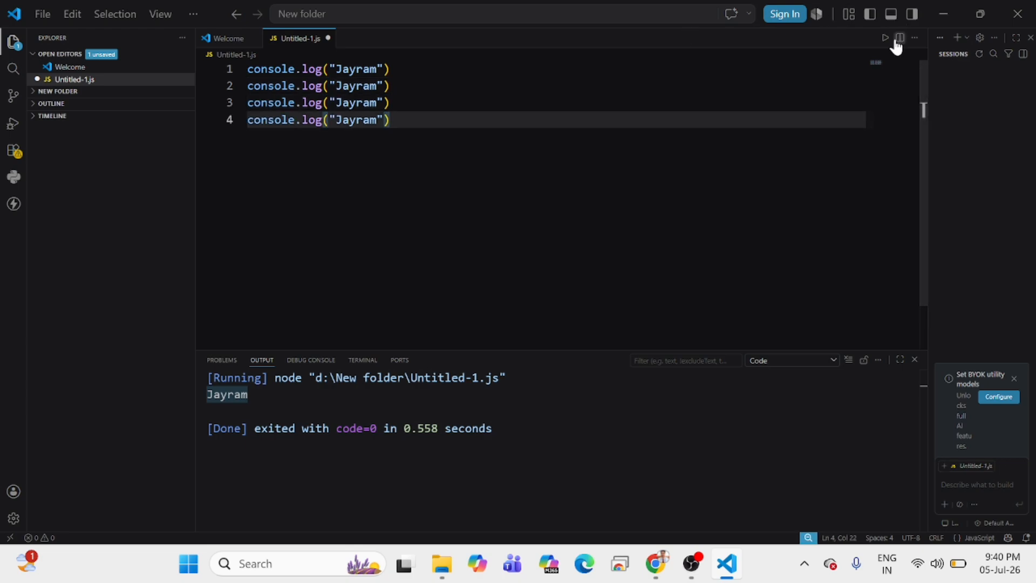
click(885, 39)
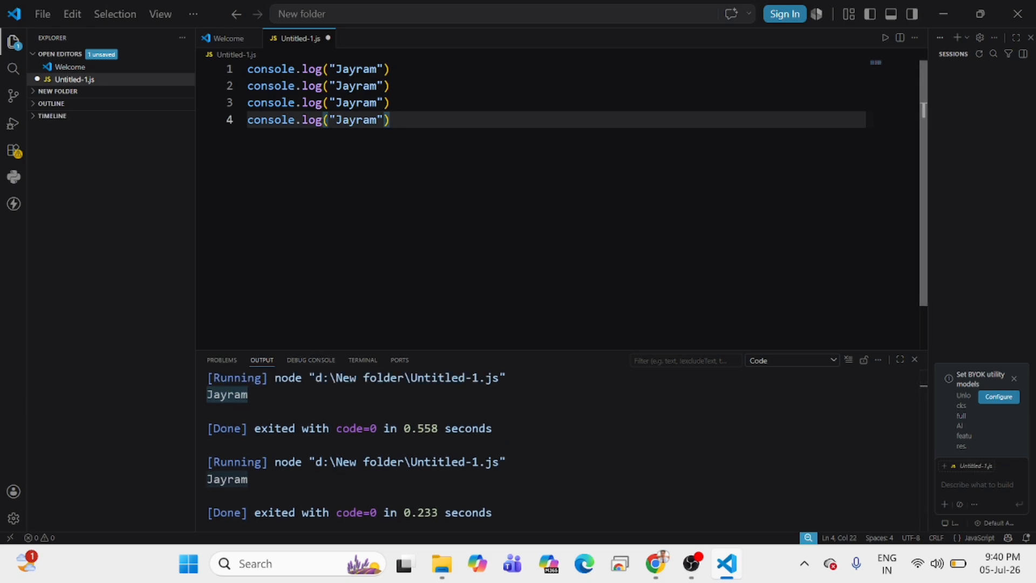
Delete the contents of the first three console.log lines, keeping only the last statement.
key(Up)
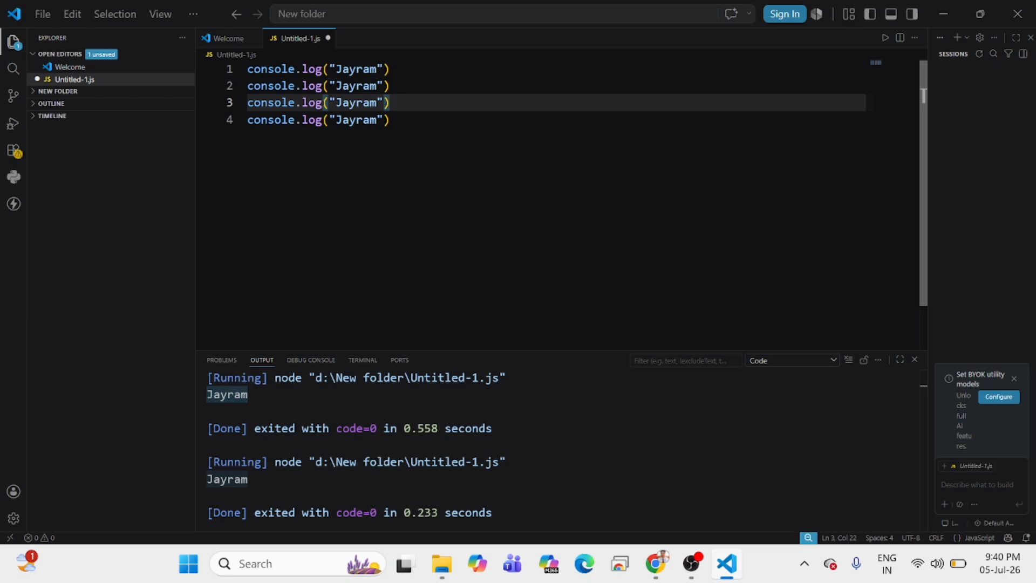
key(shift+Up)
key(shift+Up)
key(shift+Left)
key(shift+Left)
key(shift+Left)
key(shift+Left)
key(shift+Left)
key(shift+Left)
key(shift+Left)
key(shift+Left)
key(shift+Left)
key(shift+Left)
key(shift+Left)
key(shift+Left)
key(shift+Left)
key(shift+Left)
key(shift+Left)
key(shift+Left)
key(shift+Left)
key(shift+Left)
key(shift+Left)
key(shift+Left)
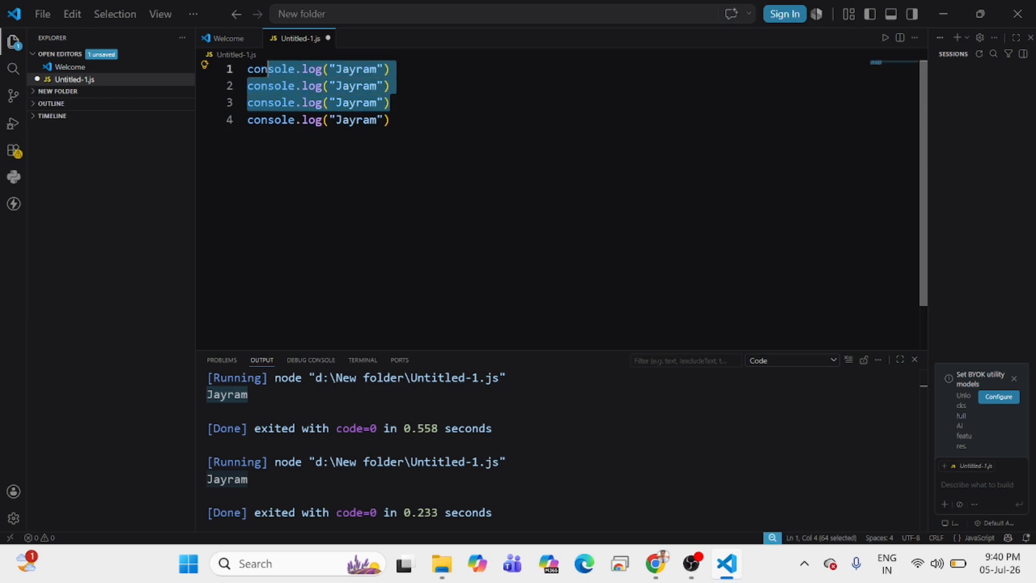
key(BackSpace)
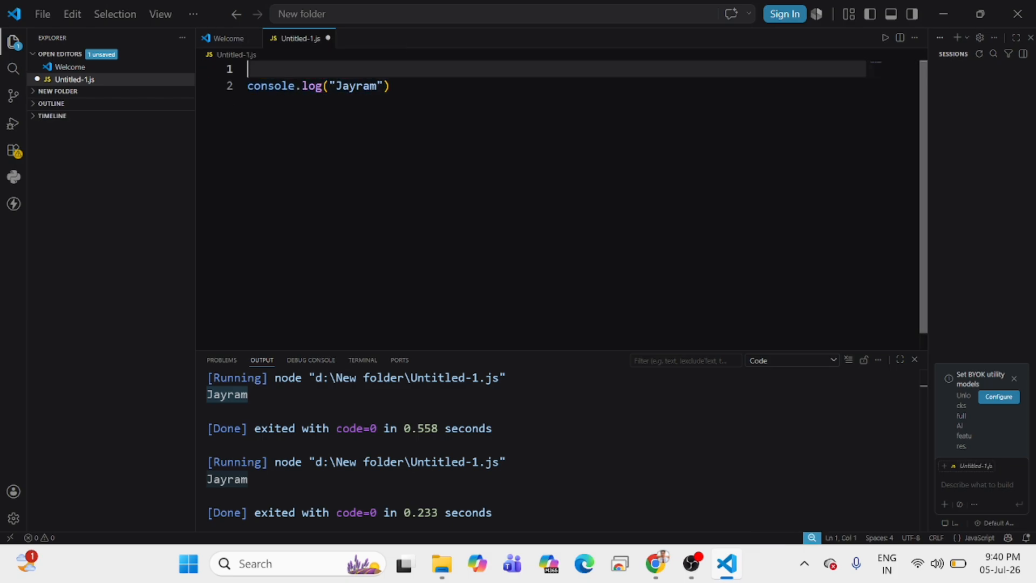
Replace the quoted name in the remaining console.log statement with 67+90 and save the file.
key(Down)
key(End)
key(Left)
key(BackSpace)
key(BackSpace)
key(BackSpace)
key(BackSpace)
key(BackSpace)
key(BackSpace)
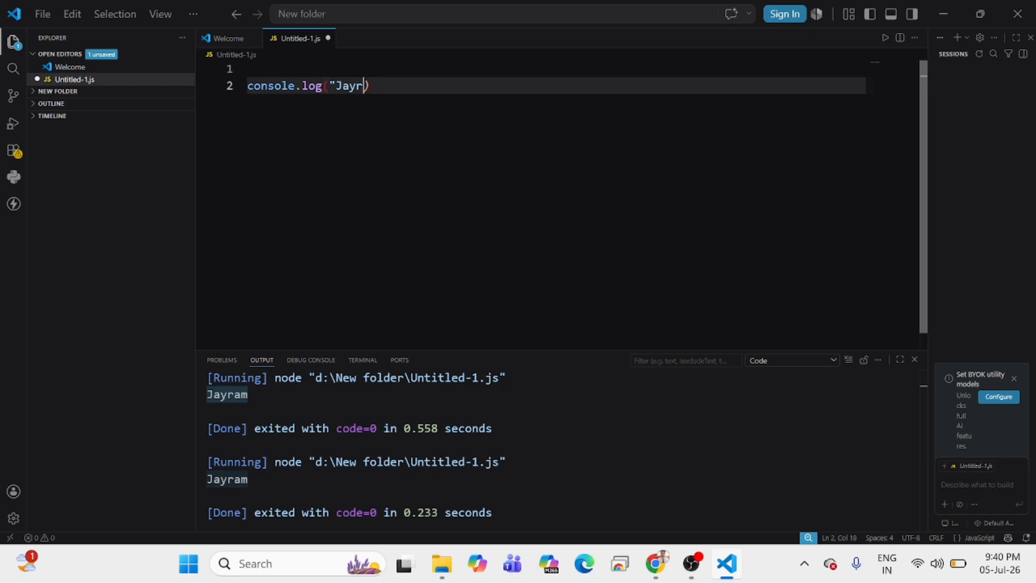
key(BackSpace)
key(BackSpace)
text(67+90)
key(ctrl+s)
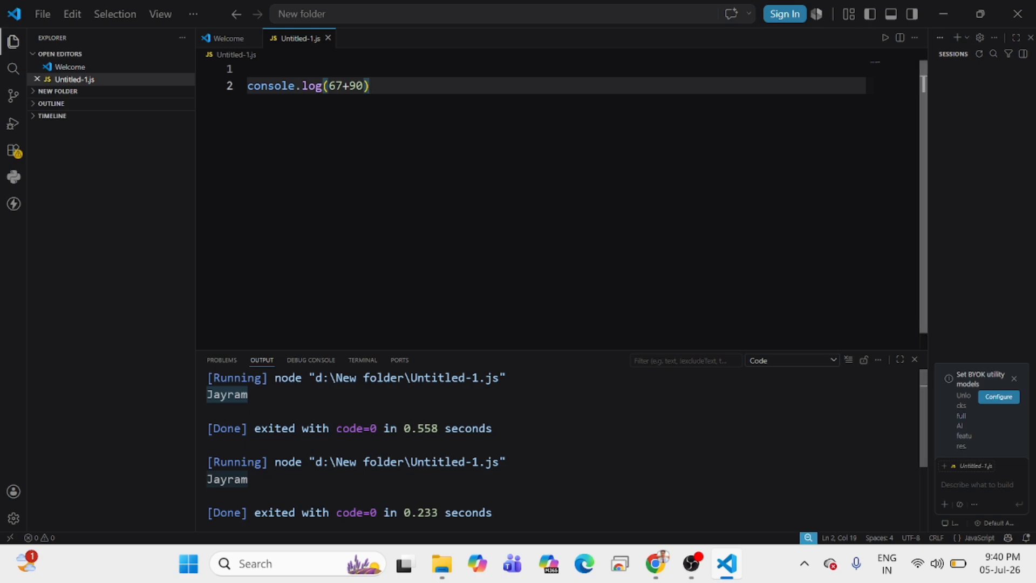
Run the saved script and highlight its printed sum and the console.log(67+90) statement that produces it.
key(ctrl+alt+n)
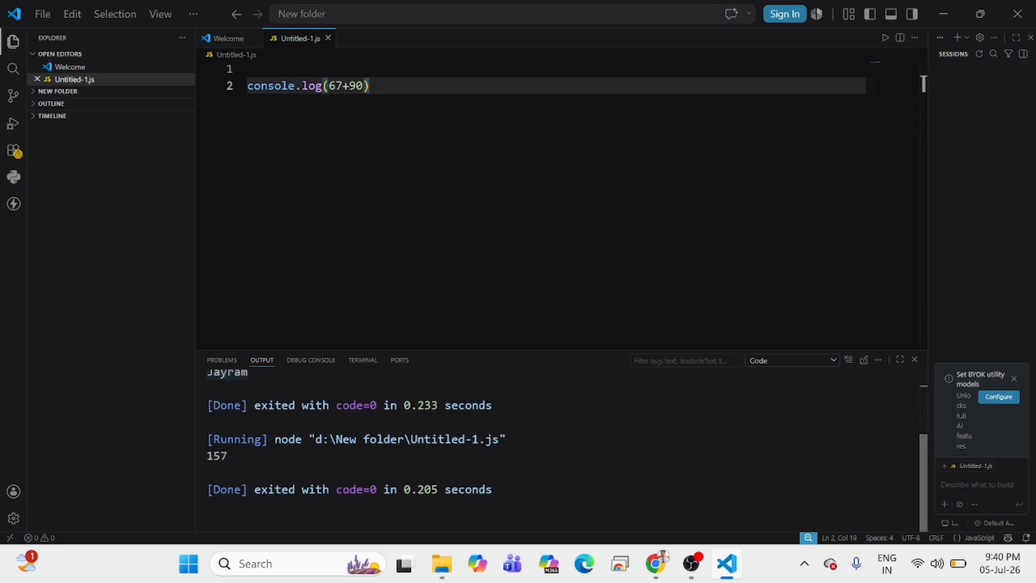
drag(227, 456, 153, 440)
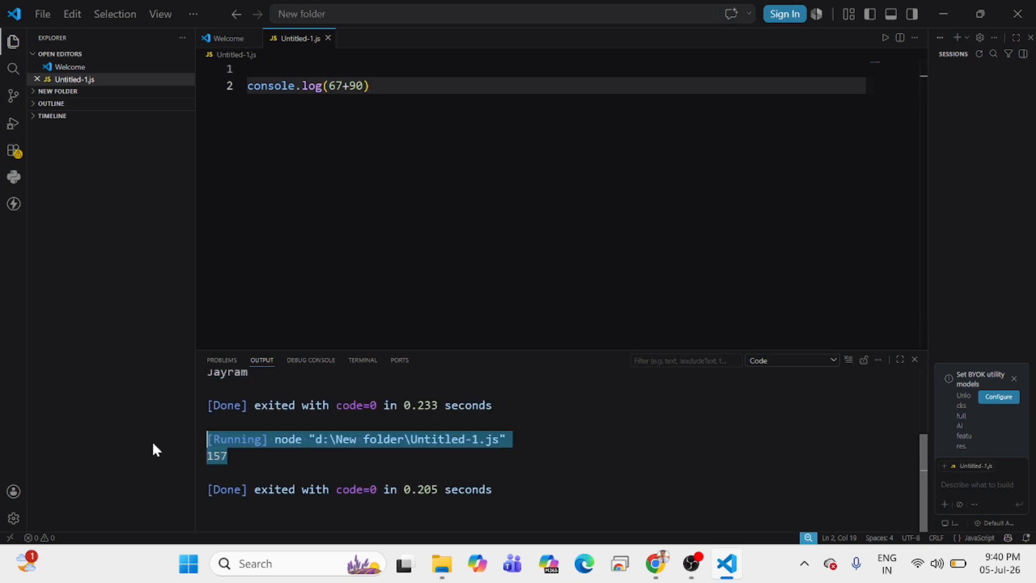
click(494, 405)
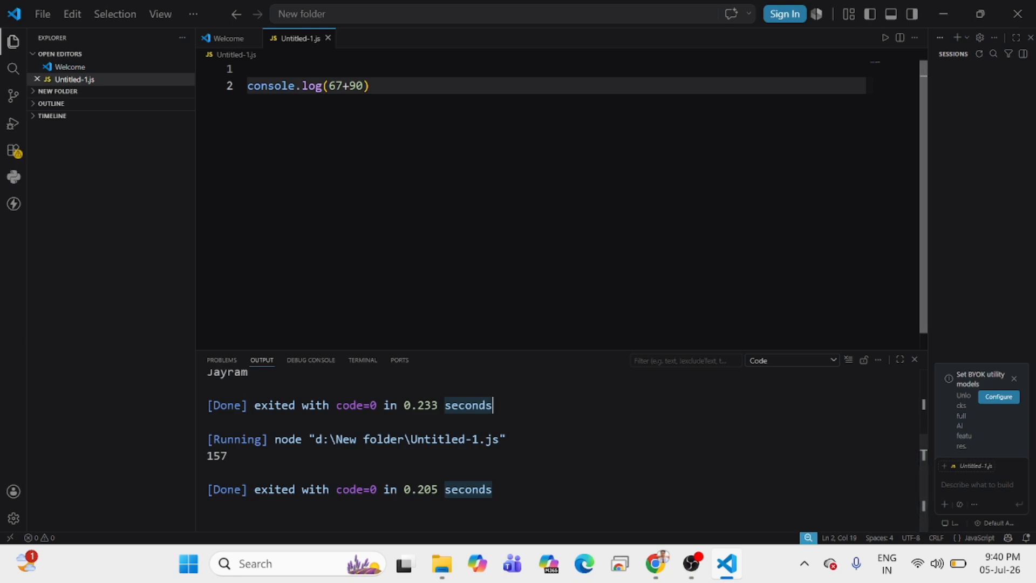
drag(370, 85, 252, 80)
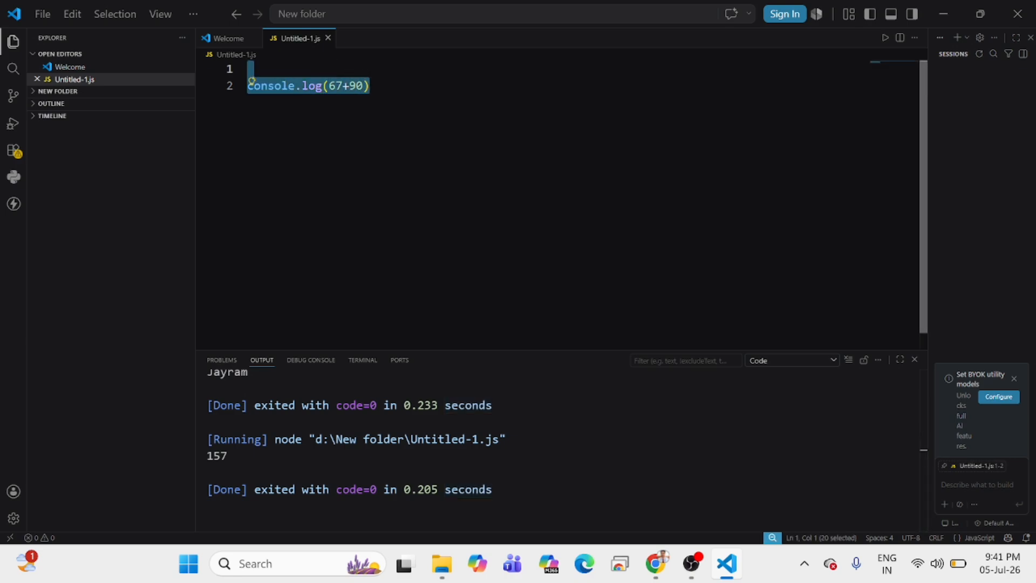
key(Right)
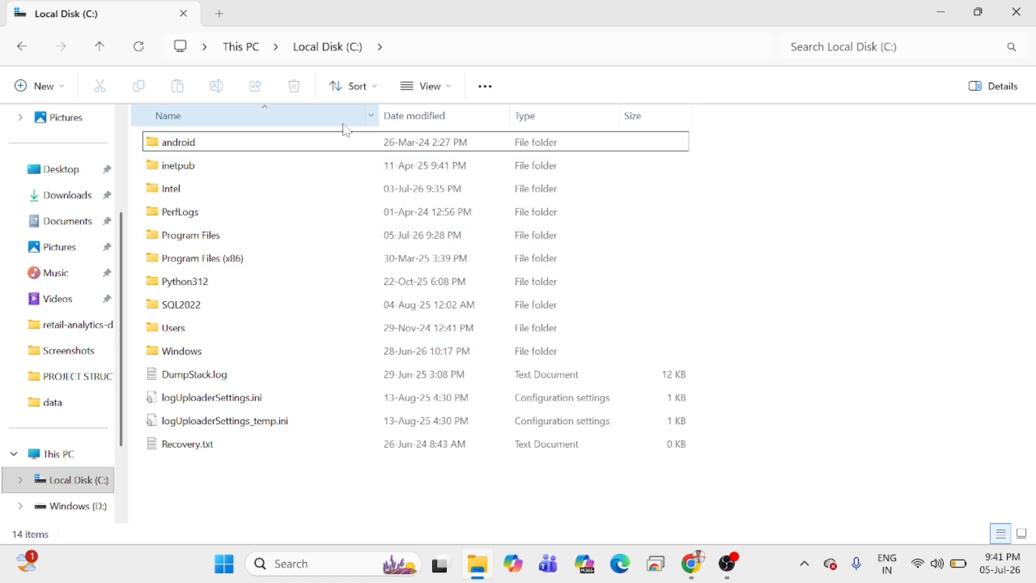
Open the nodejs folder inside Program Files on Local Disk (C:) and copy its folder path.
click(75, 485)
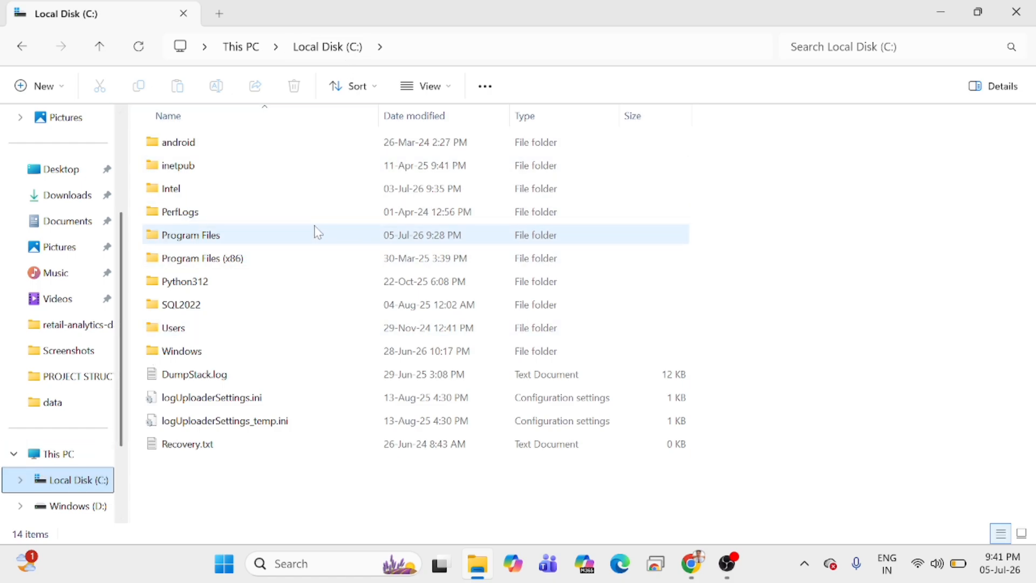
double_click(244, 245)
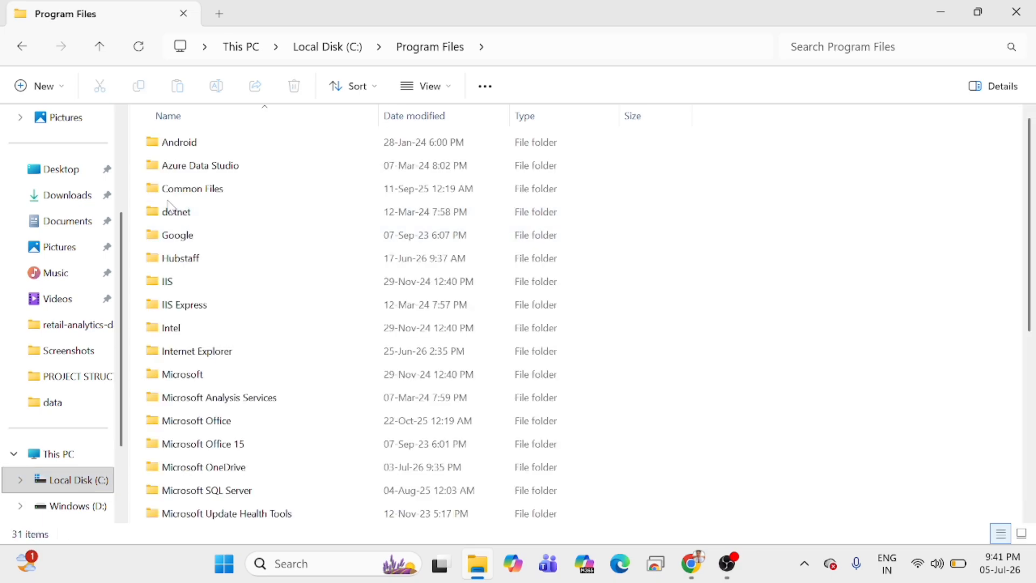
click(199, 220)
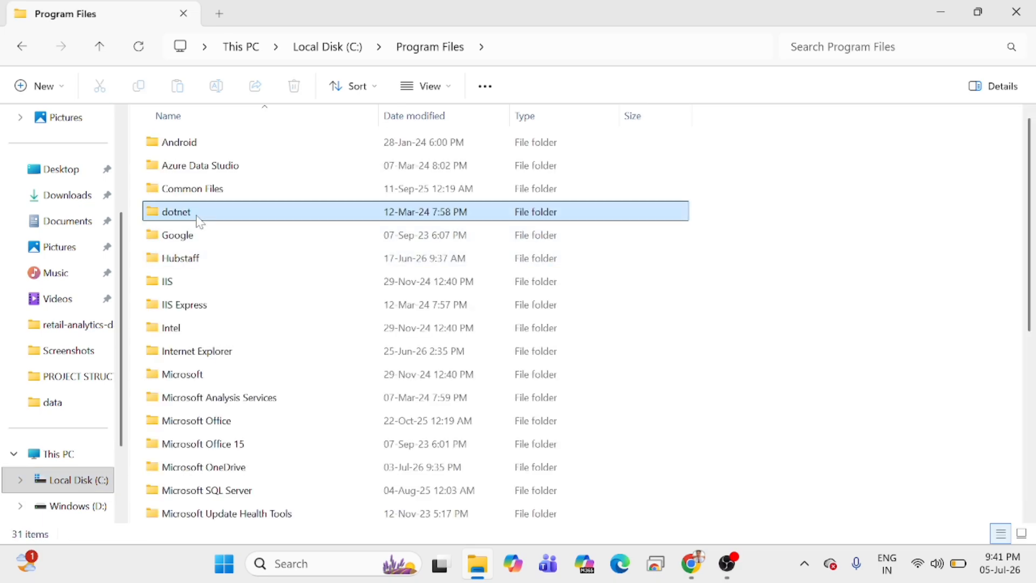
key(n)
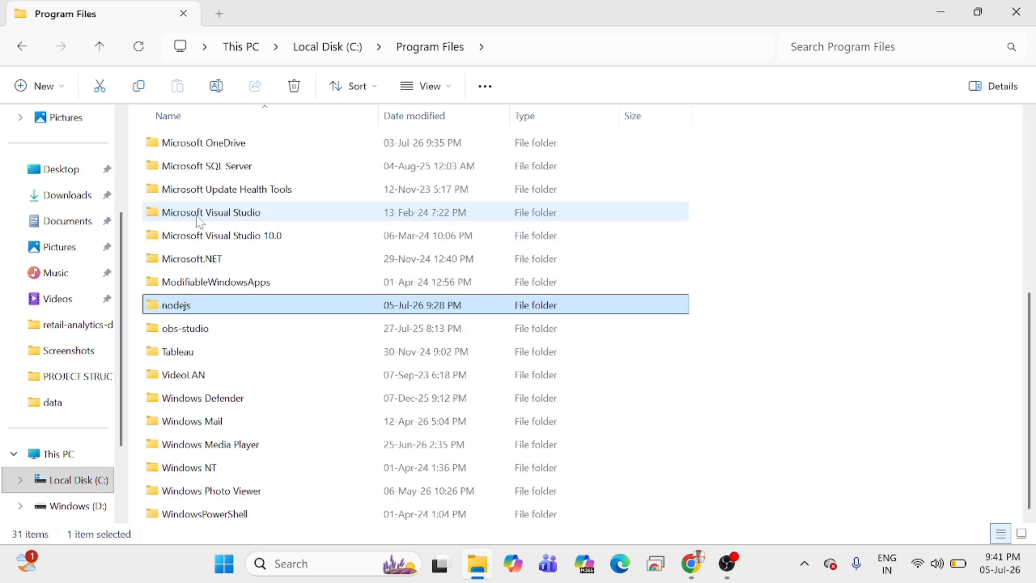
double_click(183, 312)
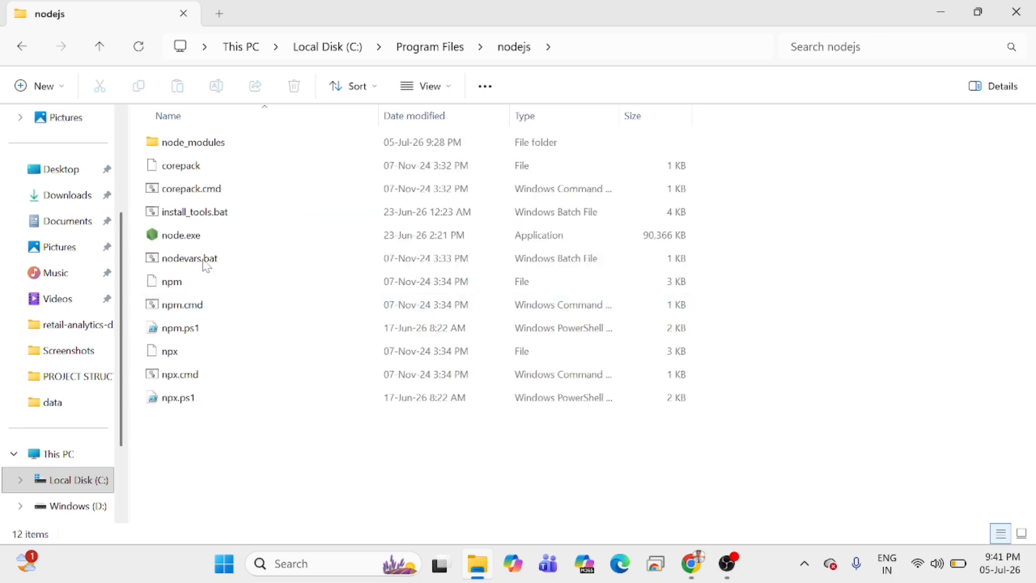
click(610, 47)
key(ctrl+c)
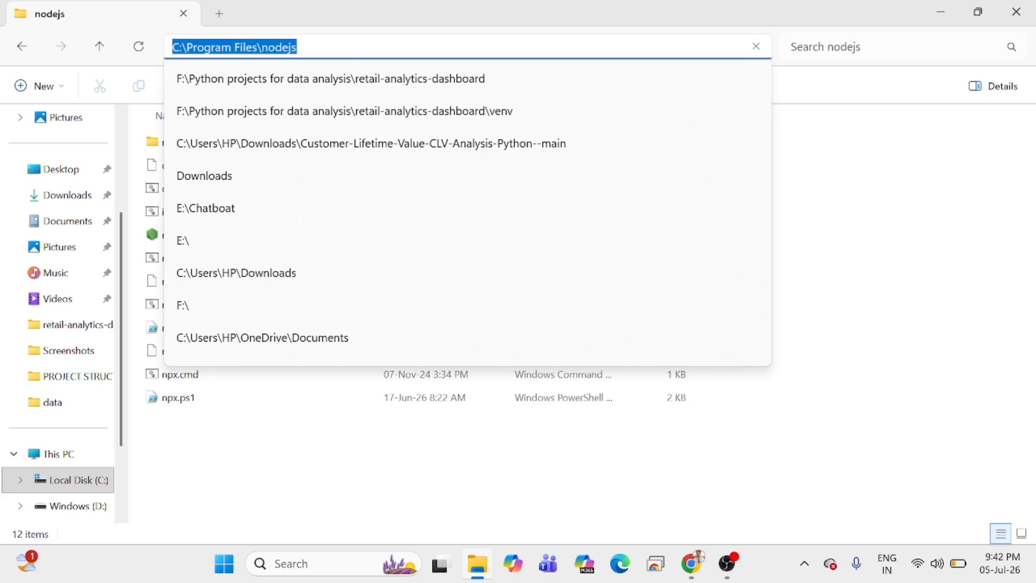
click(438, 462)
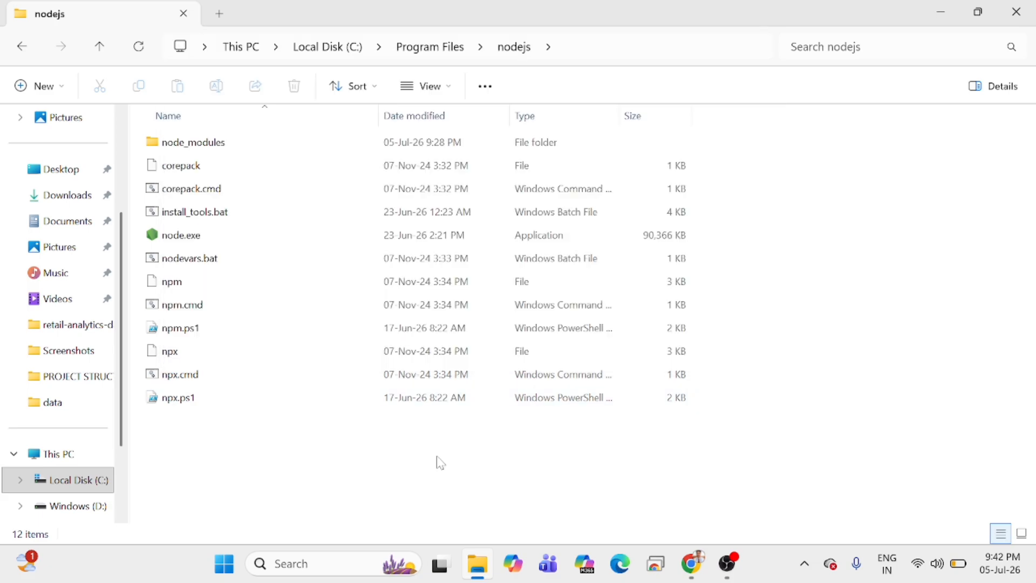
Open the advanced system settings from This PC's properties and show the Environment Variables dialog.
click(50, 456)
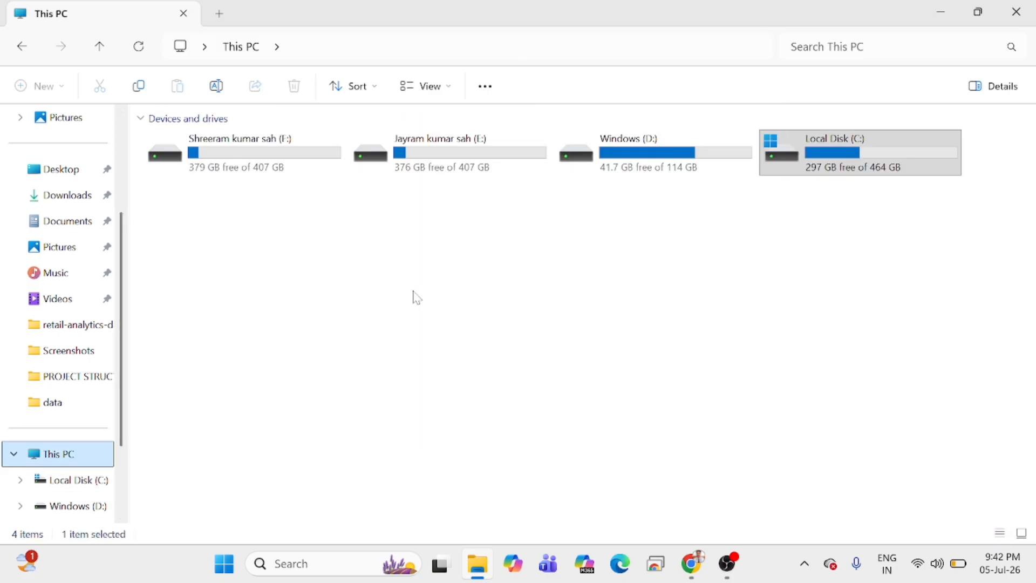
right_click(394, 289)
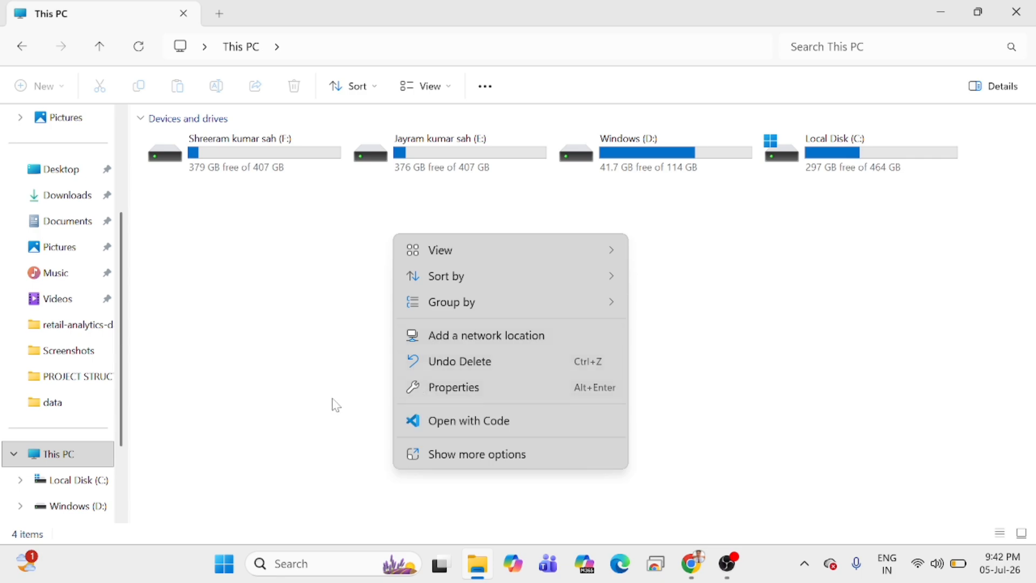
click(467, 453)
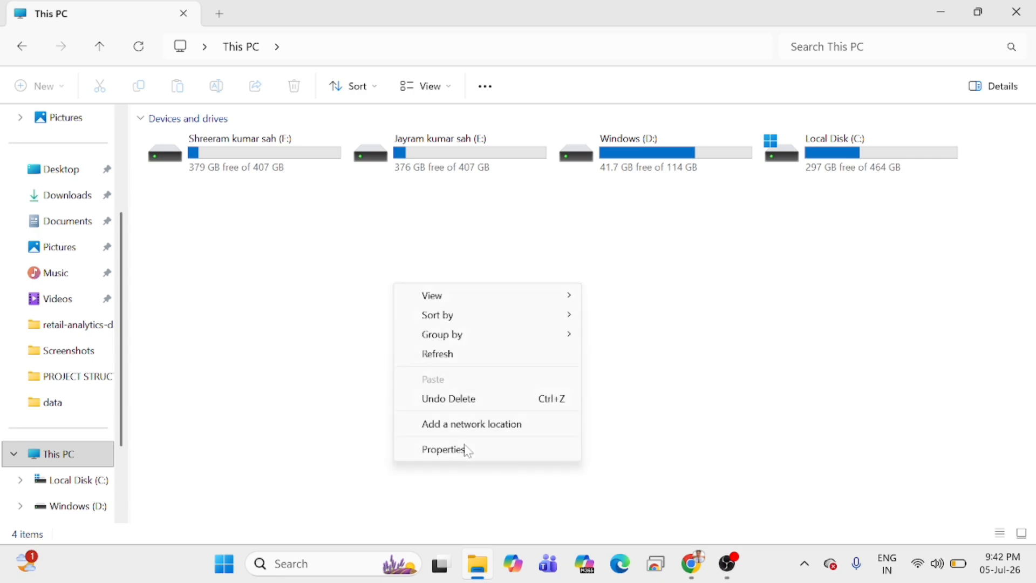
click(458, 459)
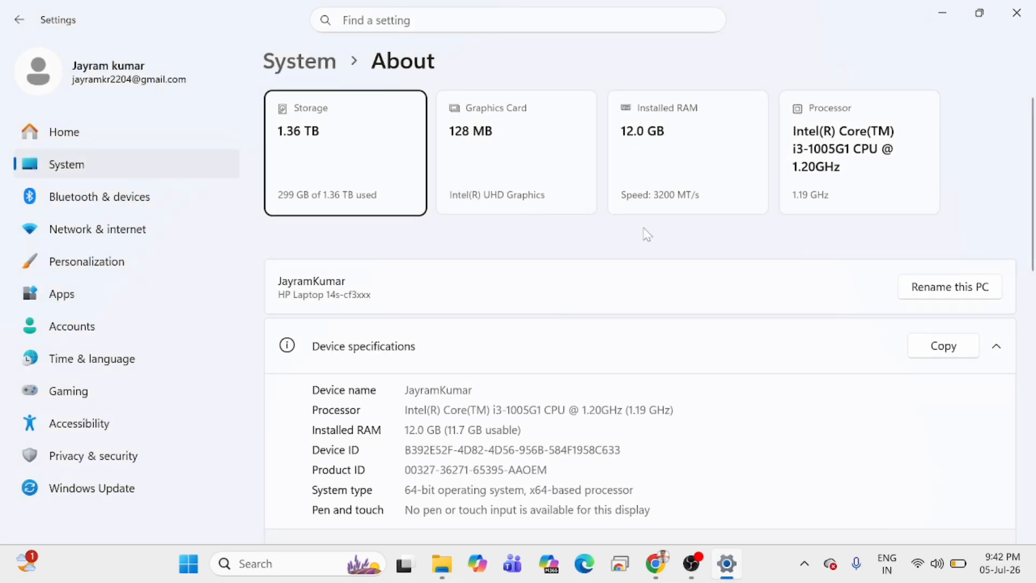
scroll(448, 281, down, 6)
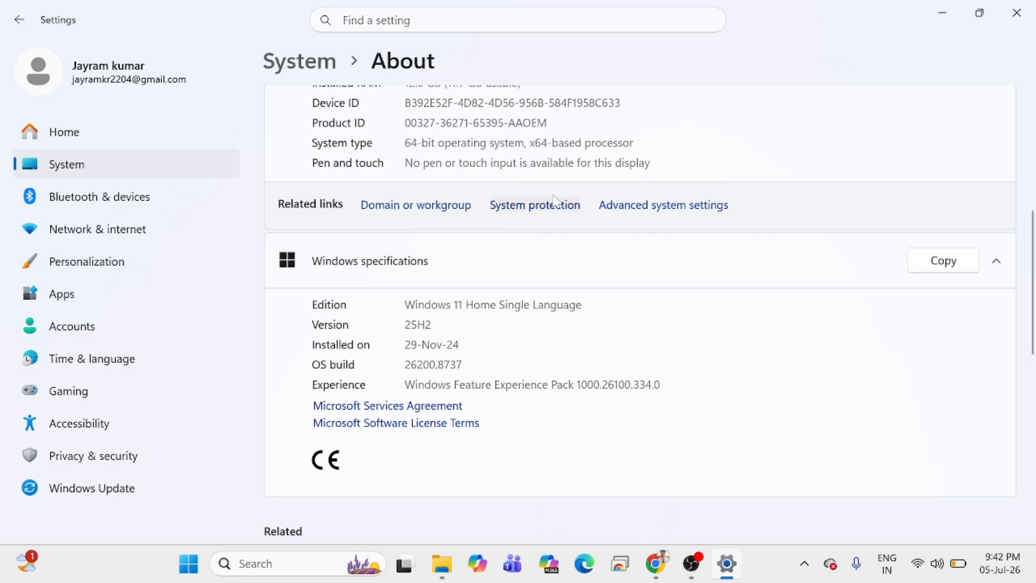
click(651, 214)
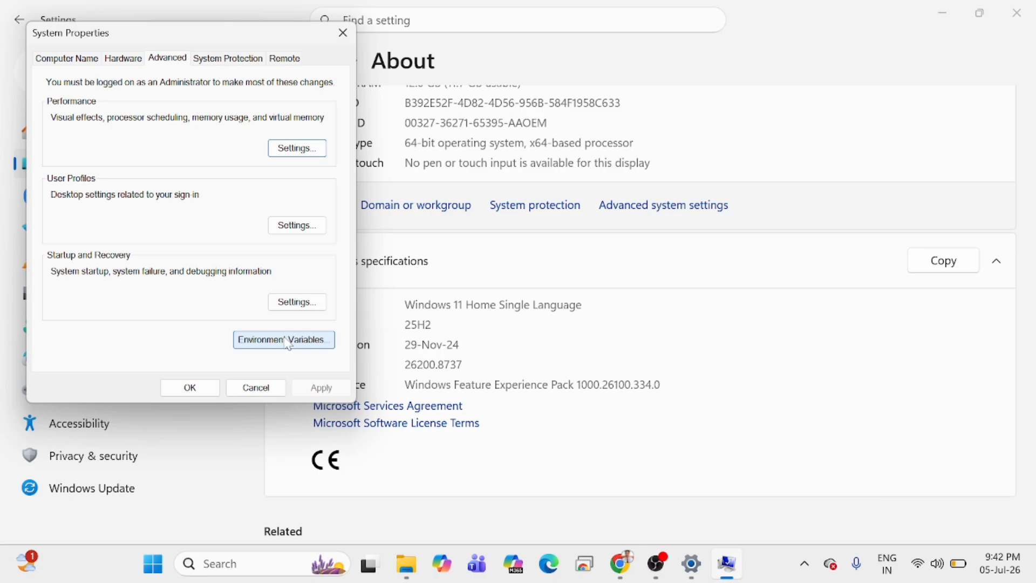
click(284, 340)
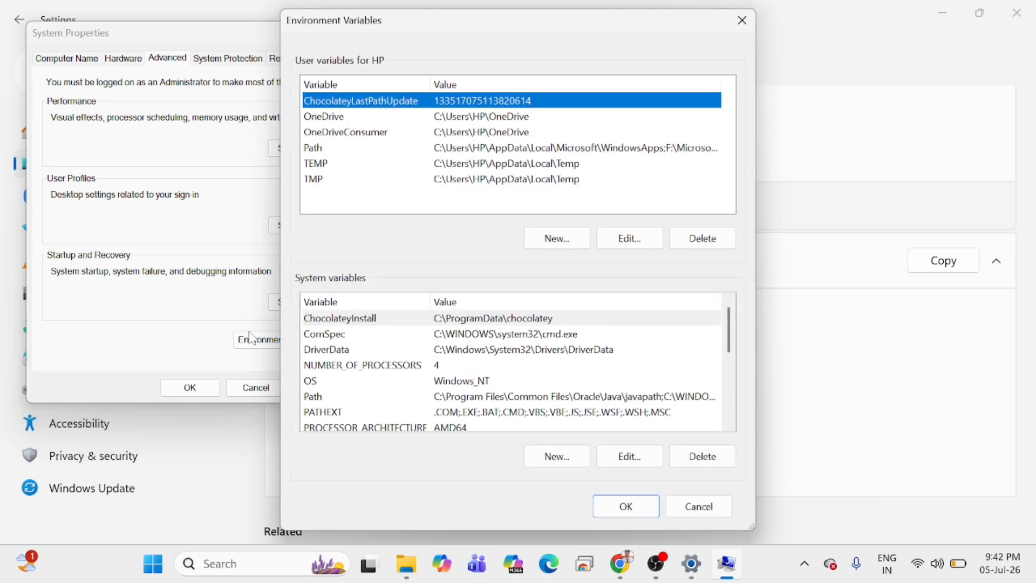
Enter C:\Program Files\nodejs as a new entry in the user Path variable, and cancel the edit.
click(318, 151)
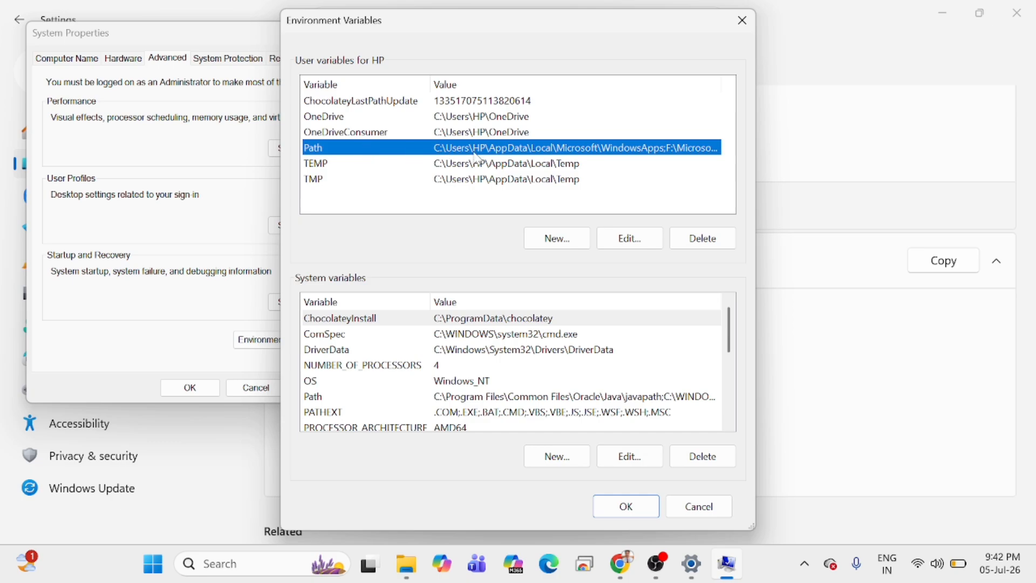
click(636, 239)
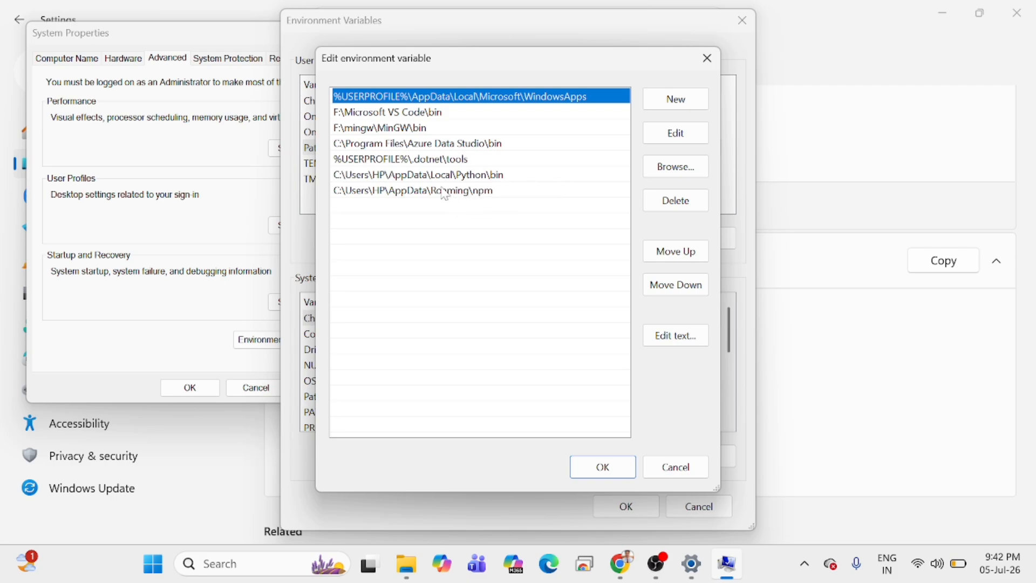
click(680, 101)
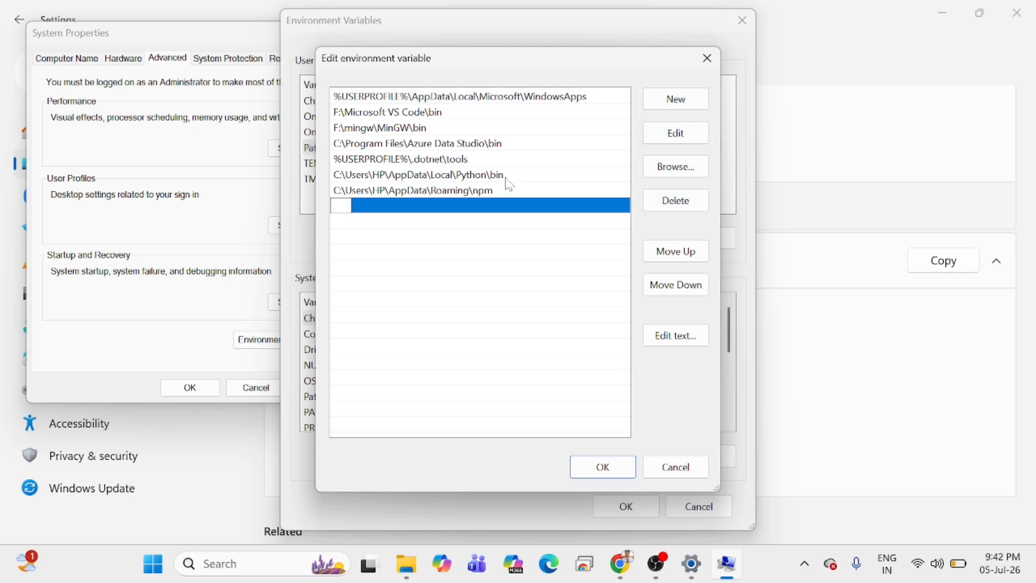
key(ctrl+v)
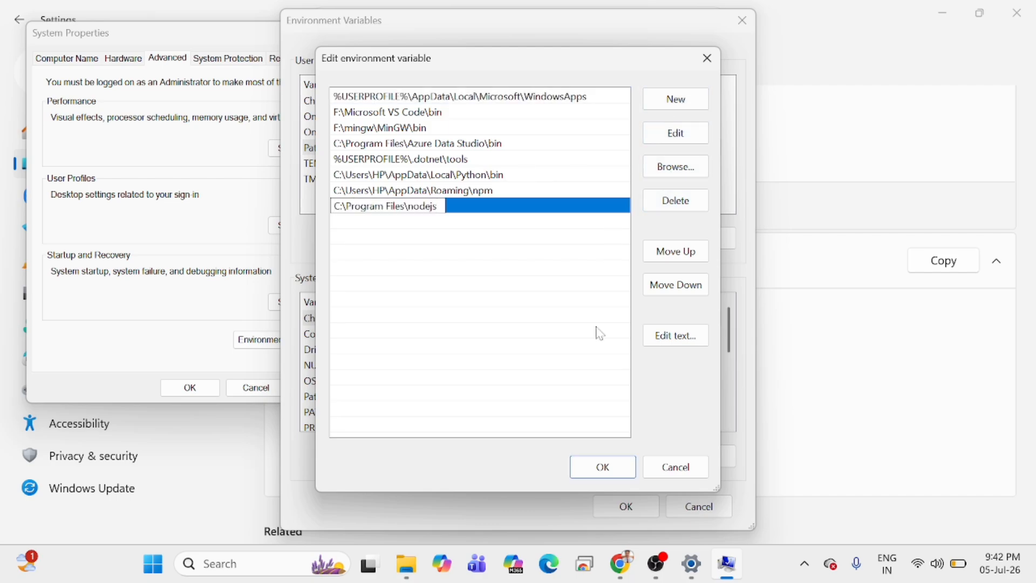
click(652, 469)
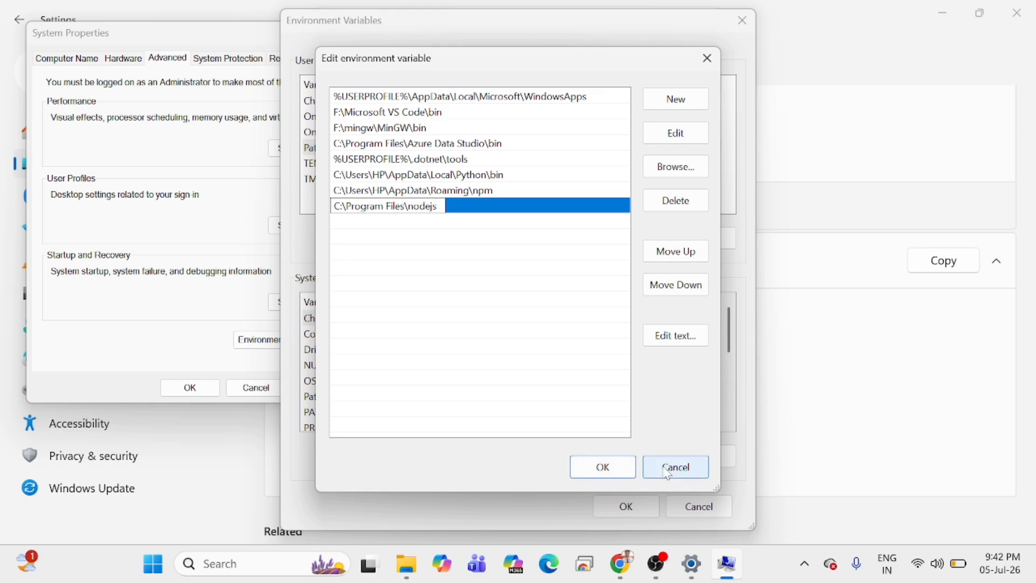
Close the Environment Variables and System Properties dialogs without saving, and close Settings.
click(680, 504)
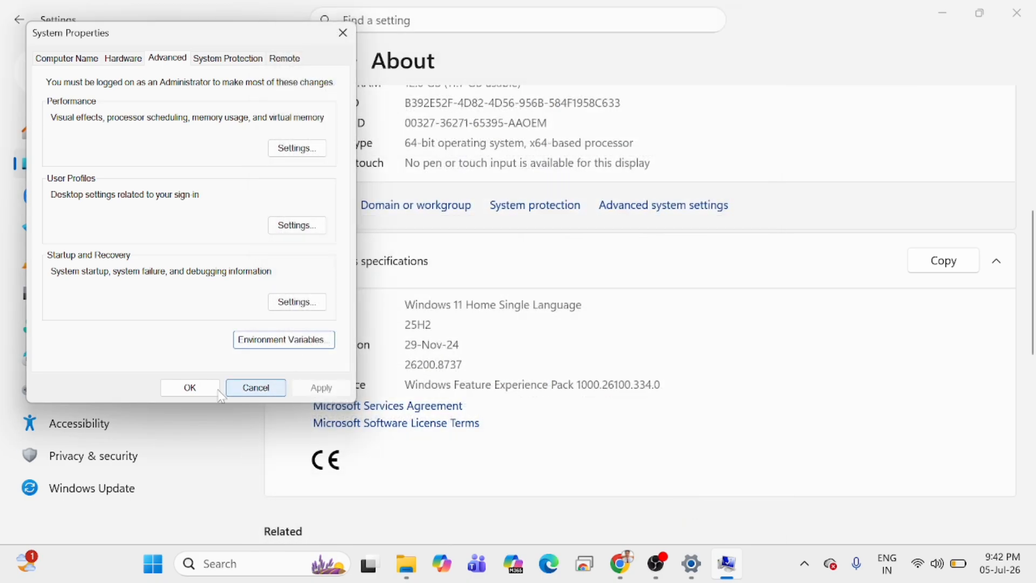
click(251, 388)
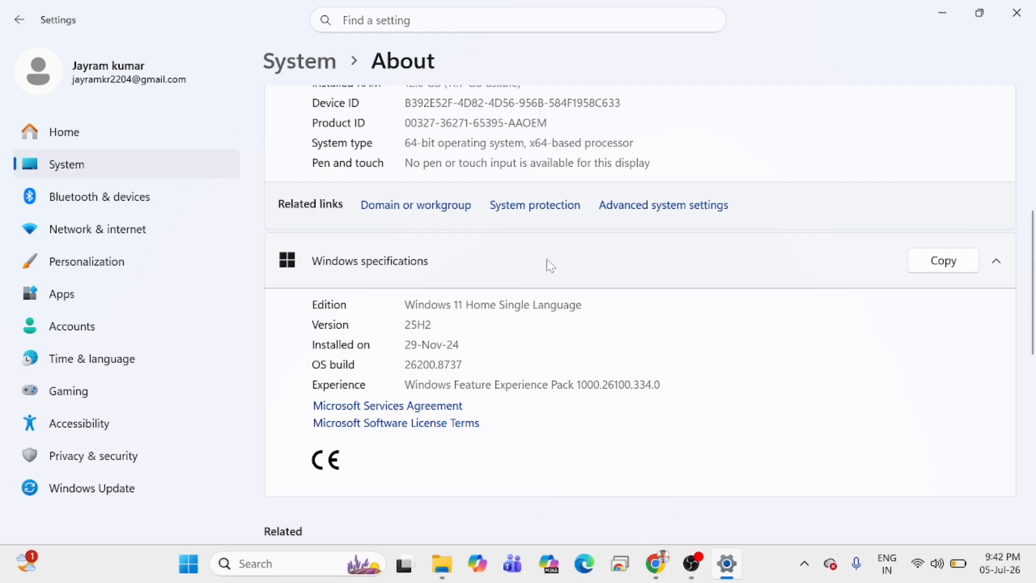
scroll(550, 264, up, 5)
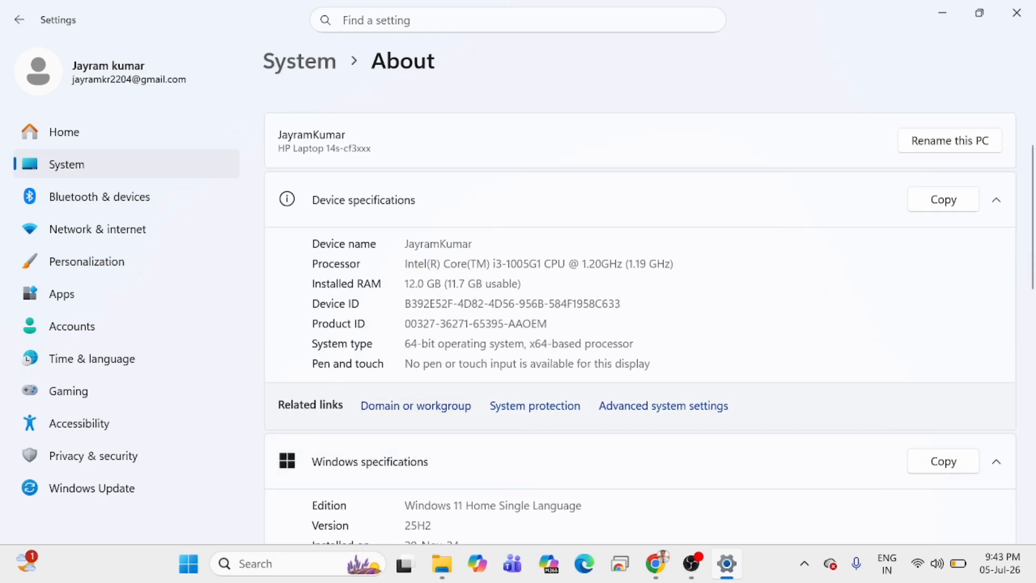
click(1016, 19)
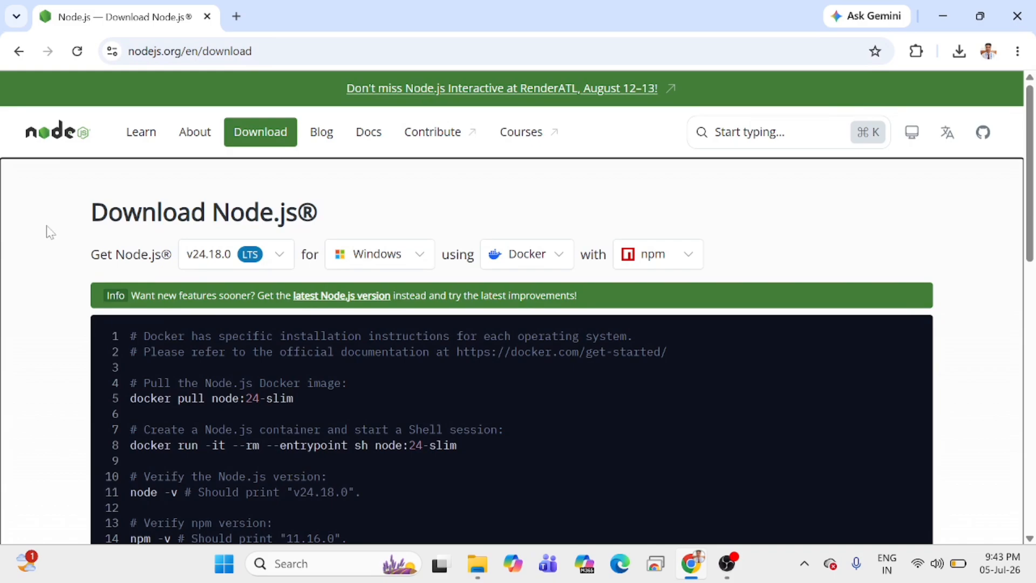